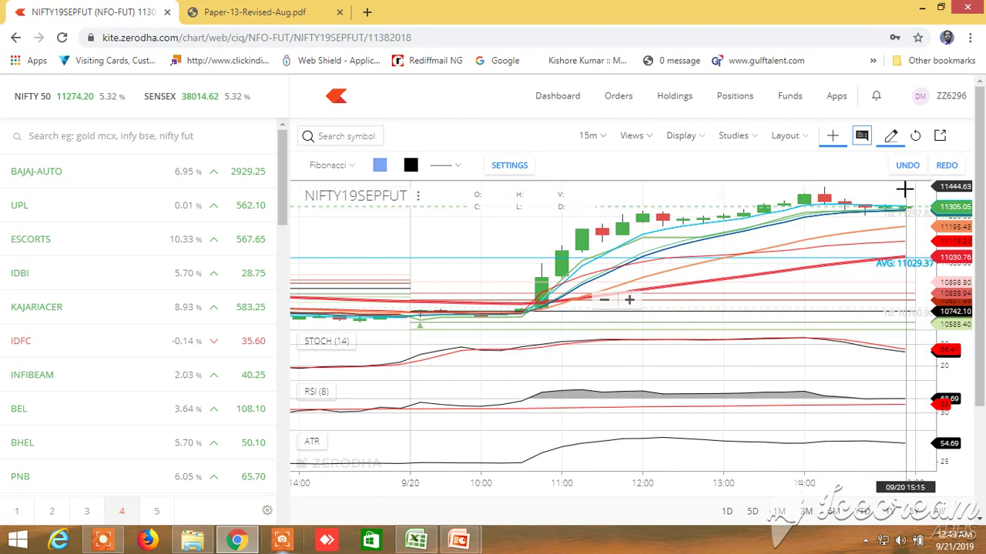
# Step: Switch to the NEW BUY SELL LEVEL workbook in Excel and turn on filtering for the whole header row 2
pyautogui.click(418, 543)
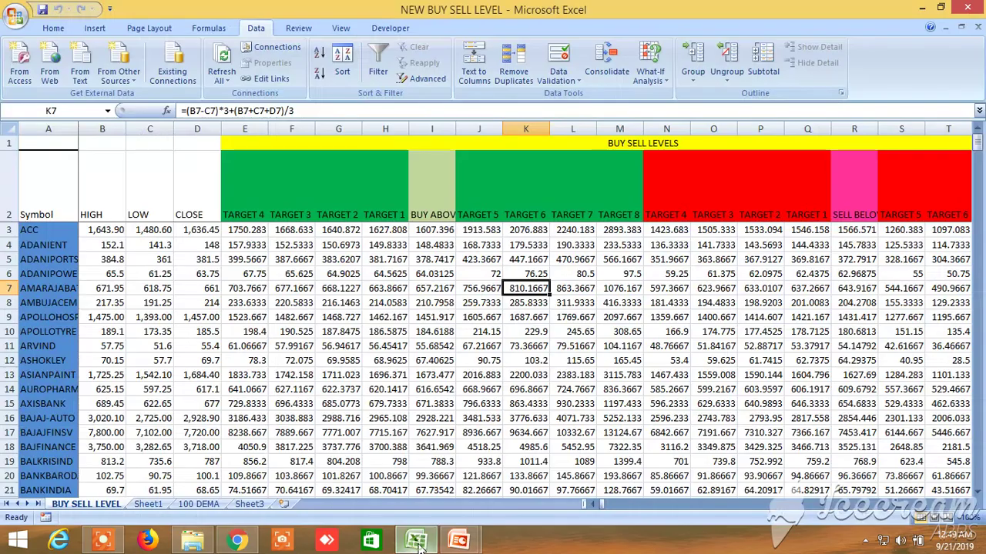
pyautogui.click(9, 184)
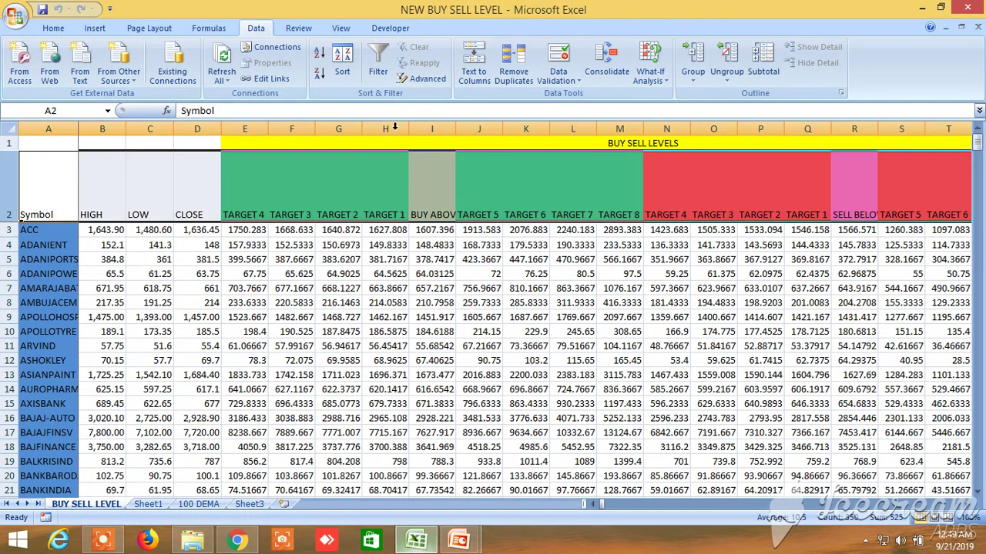
pyautogui.click(377, 70)
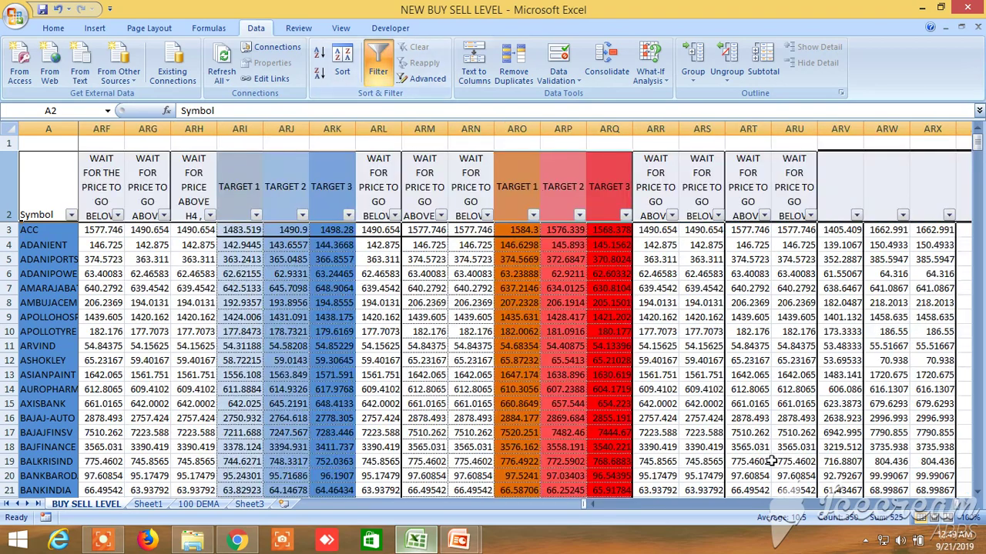
pyautogui.click(965, 508)
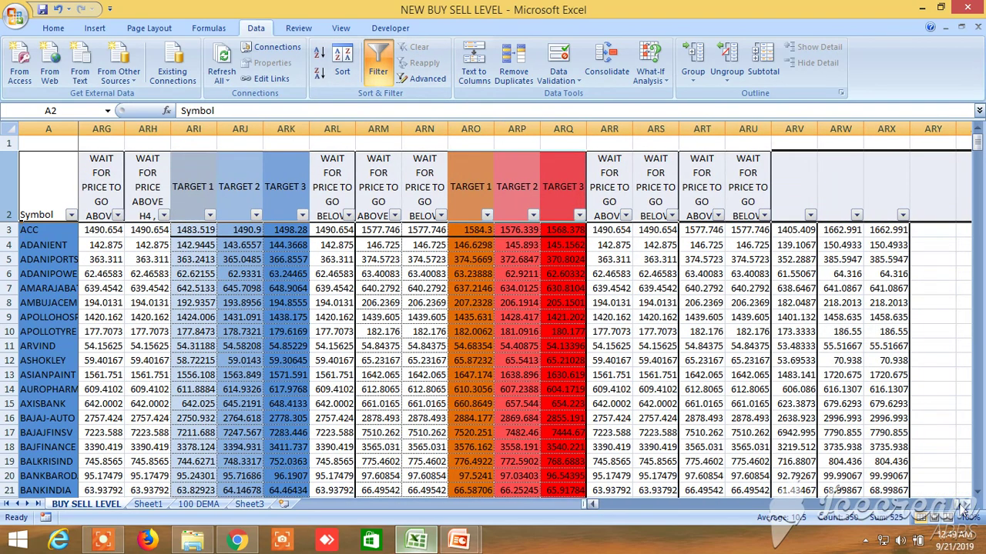
pyautogui.moveTo(962, 510); pyautogui.dragTo(596, 506)
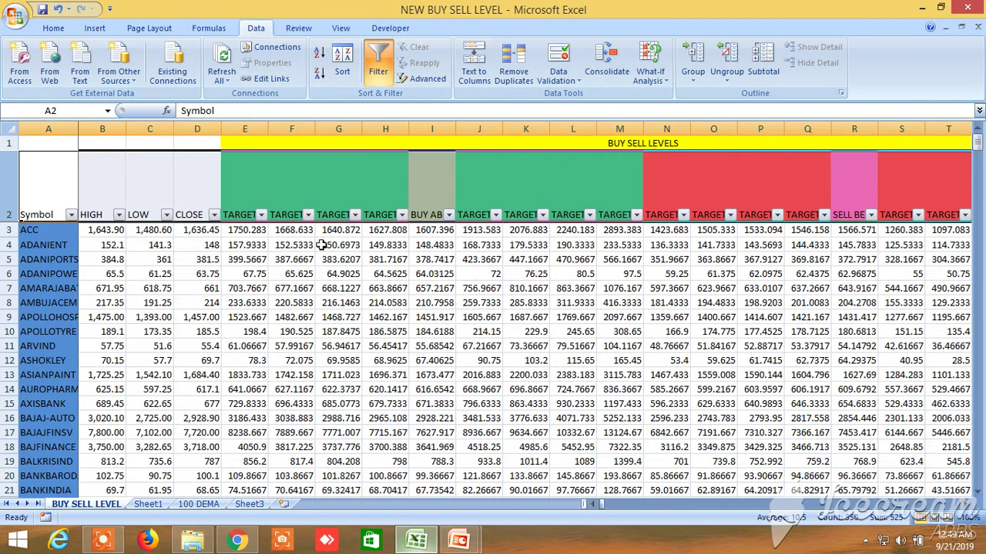
# Step: Filter the CLOSE column to show only rows with values greater than 100
pyautogui.click(213, 215)
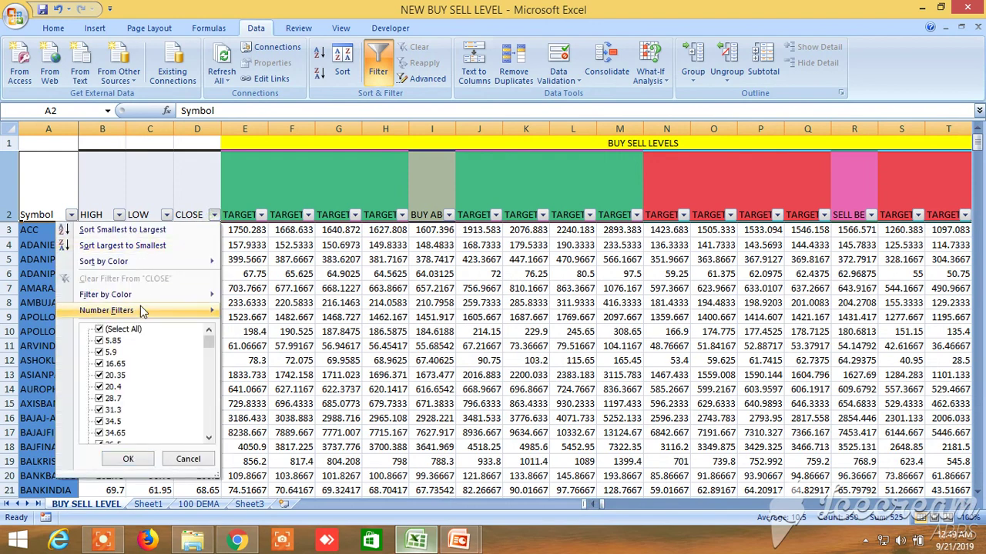
pyautogui.moveTo(141, 309)
pyautogui.click(280, 343)
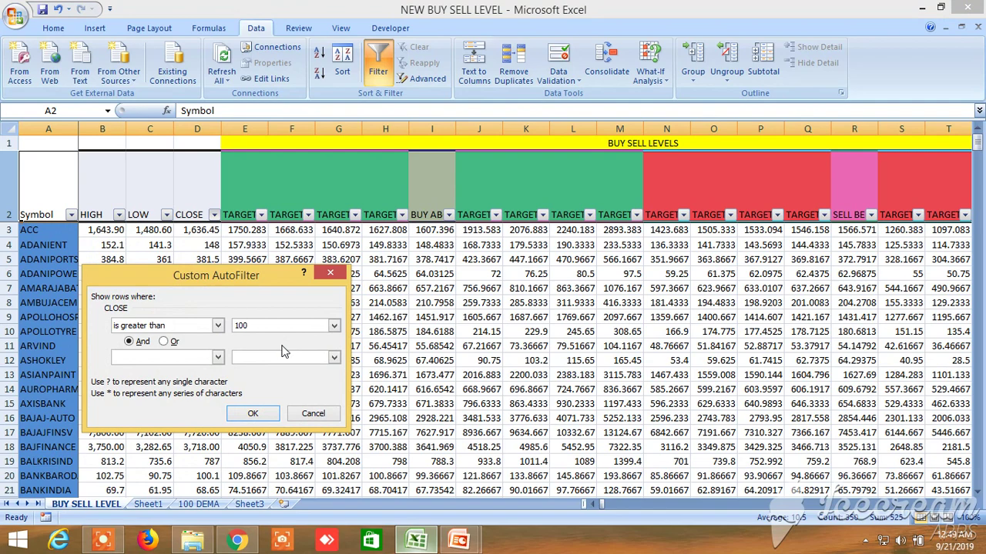
pyautogui.click(256, 414)
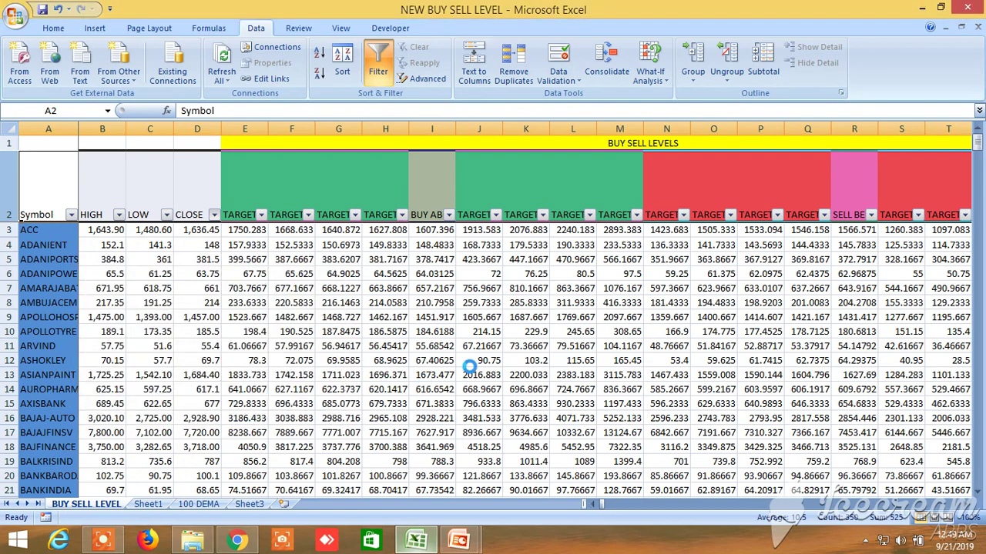
# Step: Filter the VOLATILITY column to show only rows with values greater than 2
pyautogui.click(970, 505)
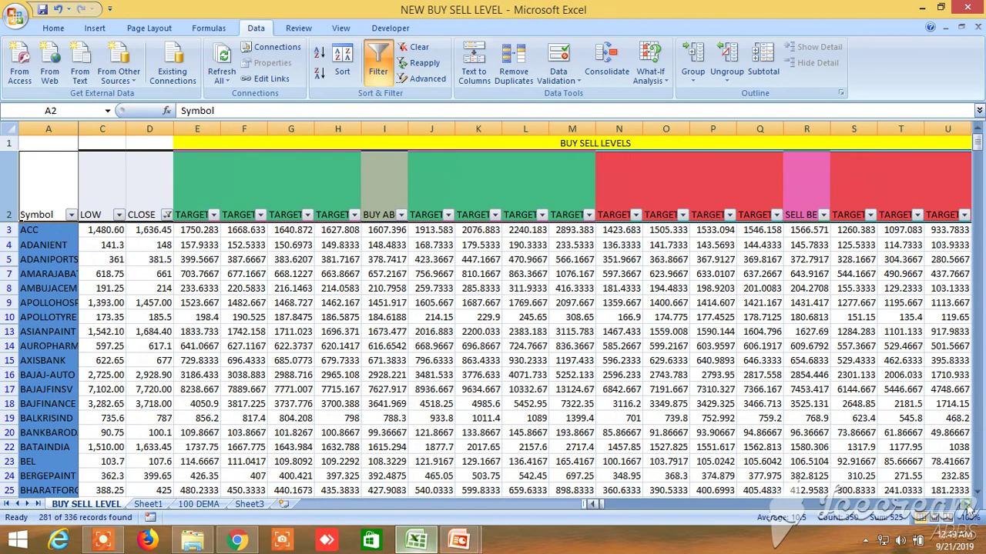
pyautogui.click(969, 505)
pyautogui.click(969, 505)
pyautogui.click(969, 505)
pyautogui.click(968, 505)
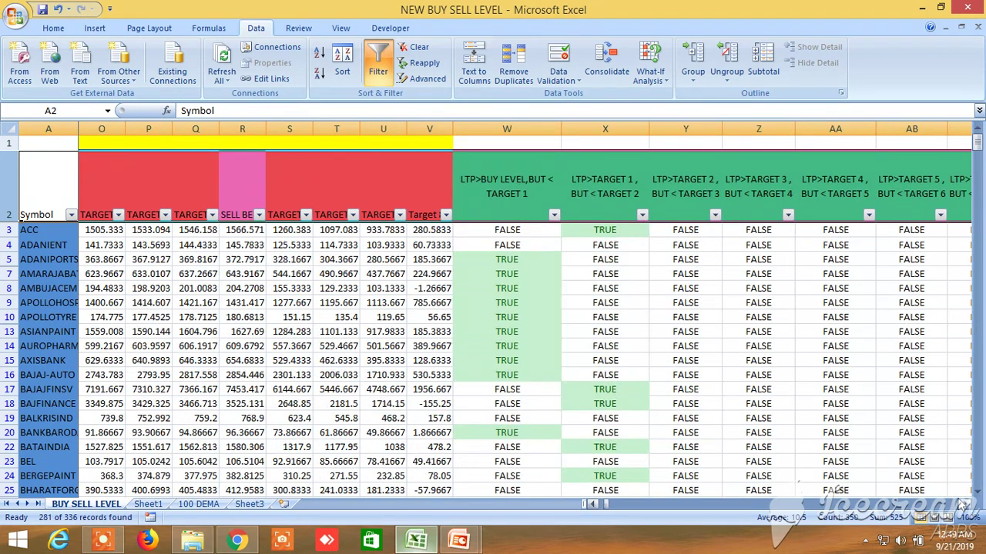
pyautogui.click(967, 506)
pyautogui.click(967, 505)
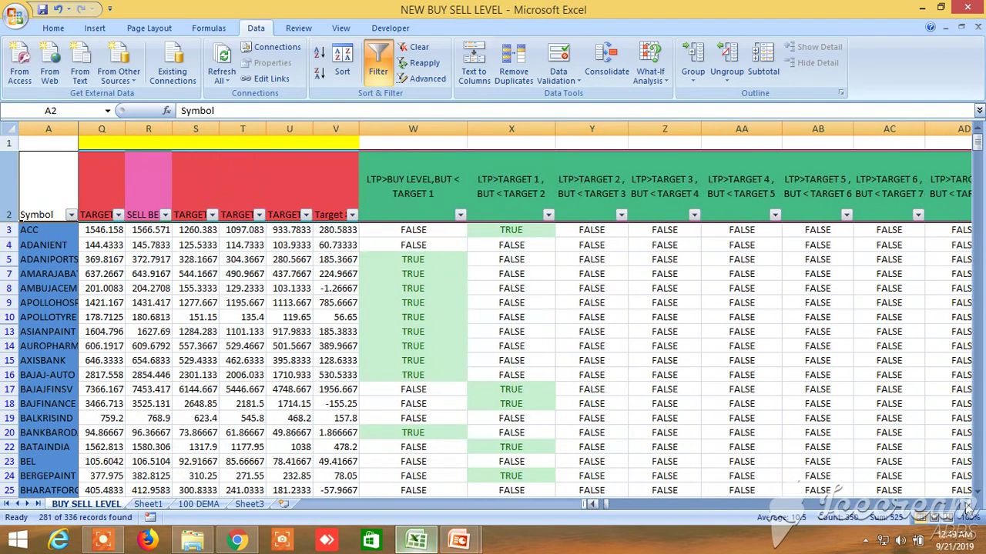
pyautogui.click(968, 505)
pyautogui.click(968, 505)
pyautogui.click(967, 505)
pyautogui.click(967, 505)
pyautogui.click(967, 505)
pyautogui.click(967, 505)
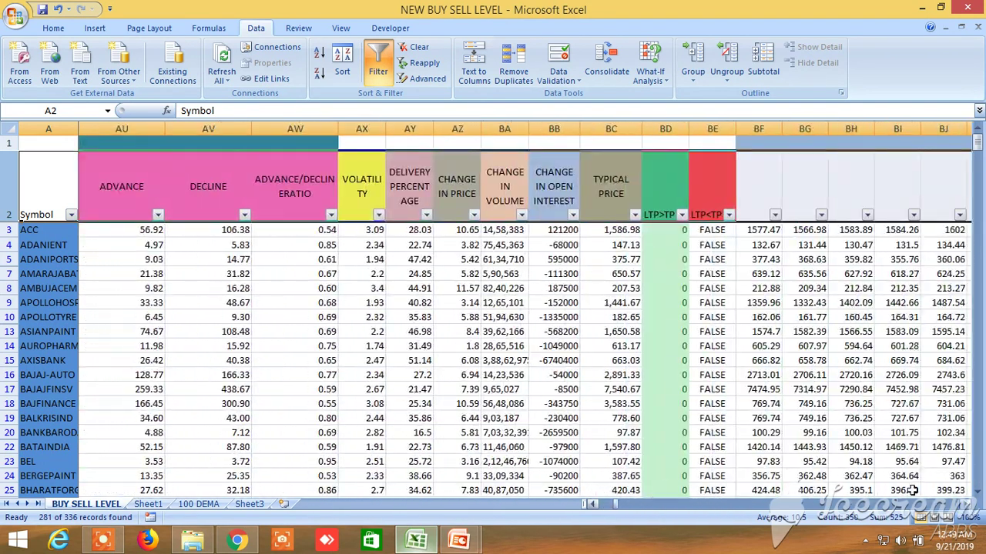
pyautogui.click(379, 217)
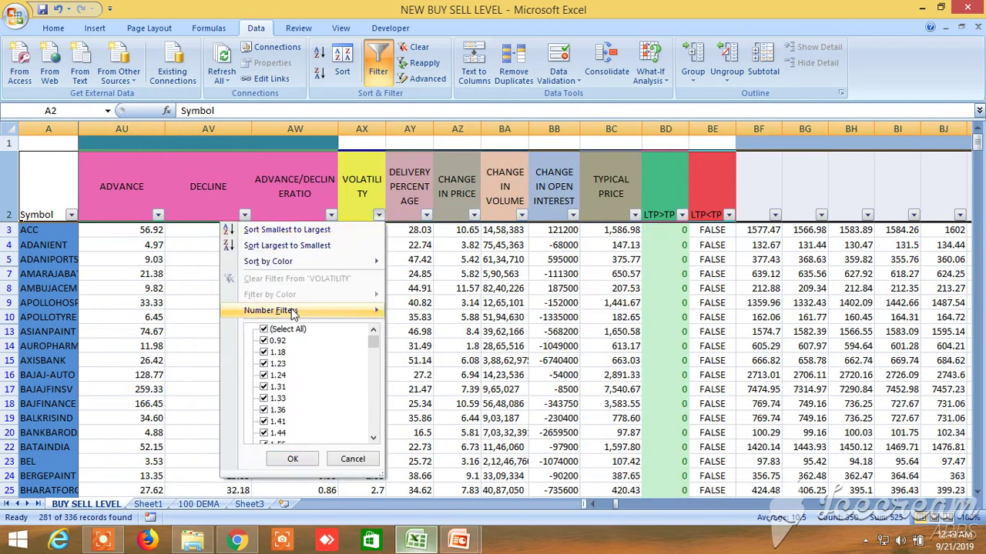
pyautogui.moveTo(297, 312)
pyautogui.click(427, 349)
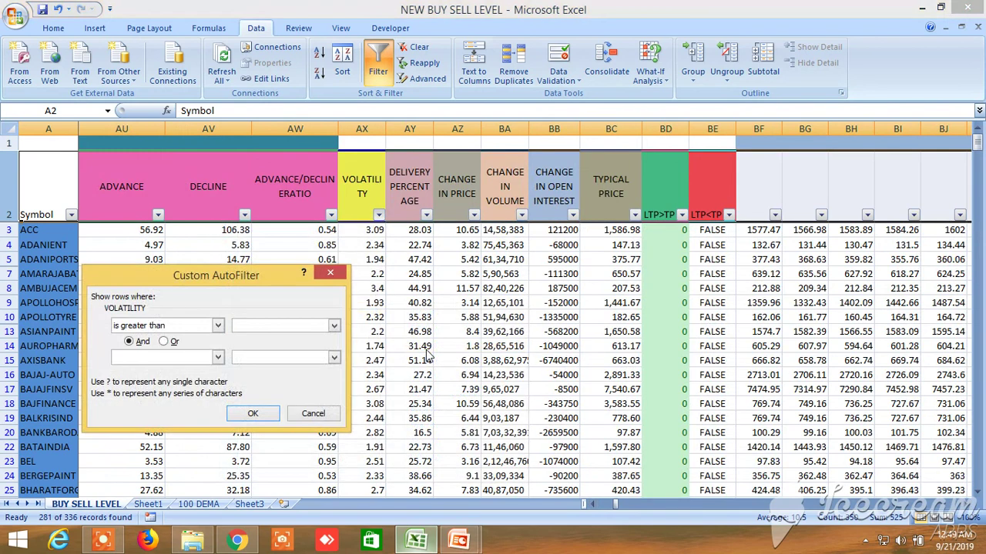
pyautogui.write('2')
pyautogui.click(254, 414)
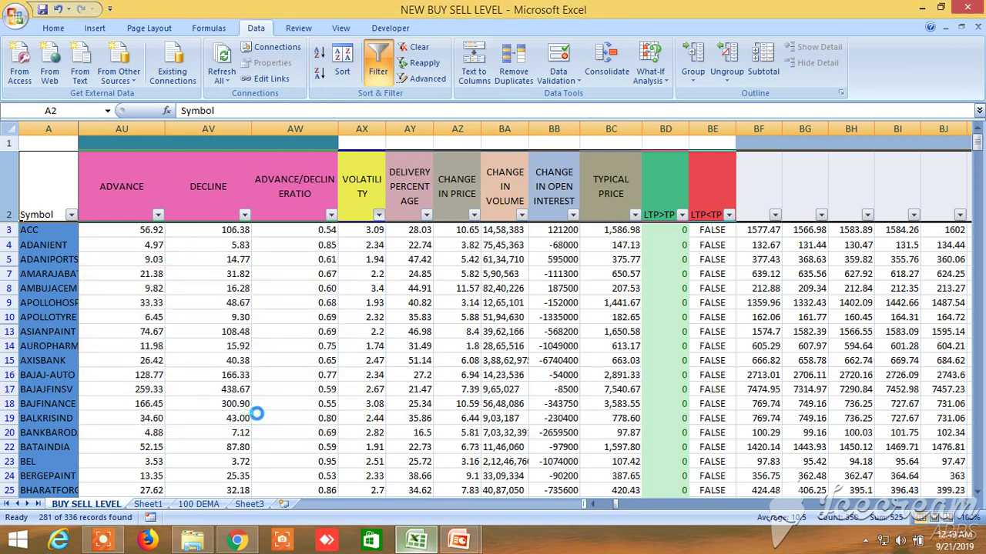
# Step: Filter the DELIVERY PERCENTAGE column with a less-than-or-equal-to condition
pyautogui.click(426, 216)
pyautogui.moveTo(366, 311)
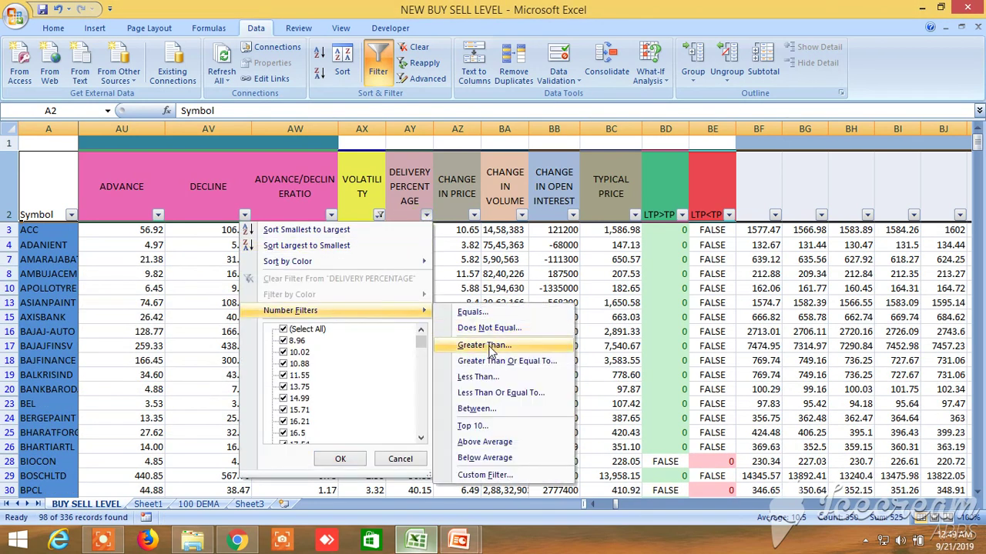
pyautogui.click(491, 394)
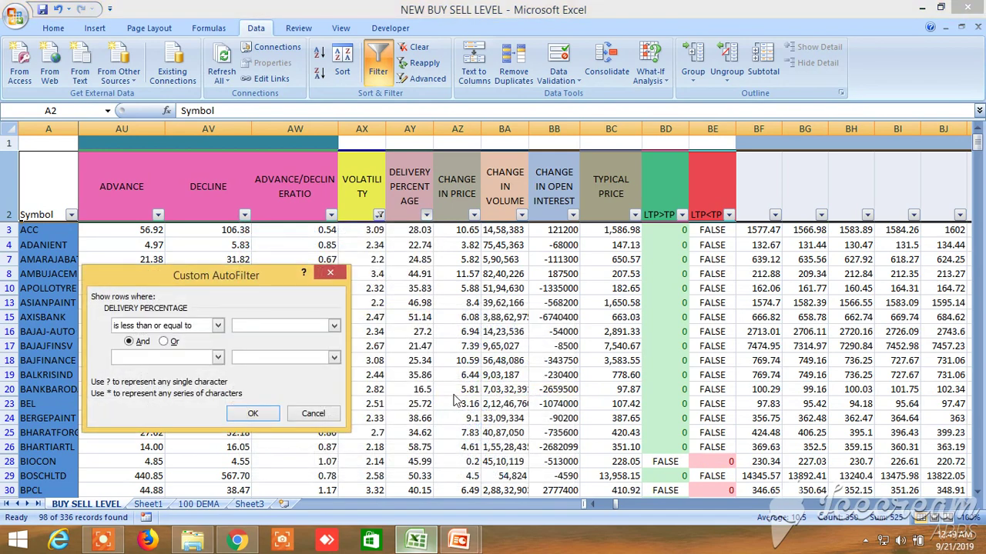
pyautogui.click(254, 414)
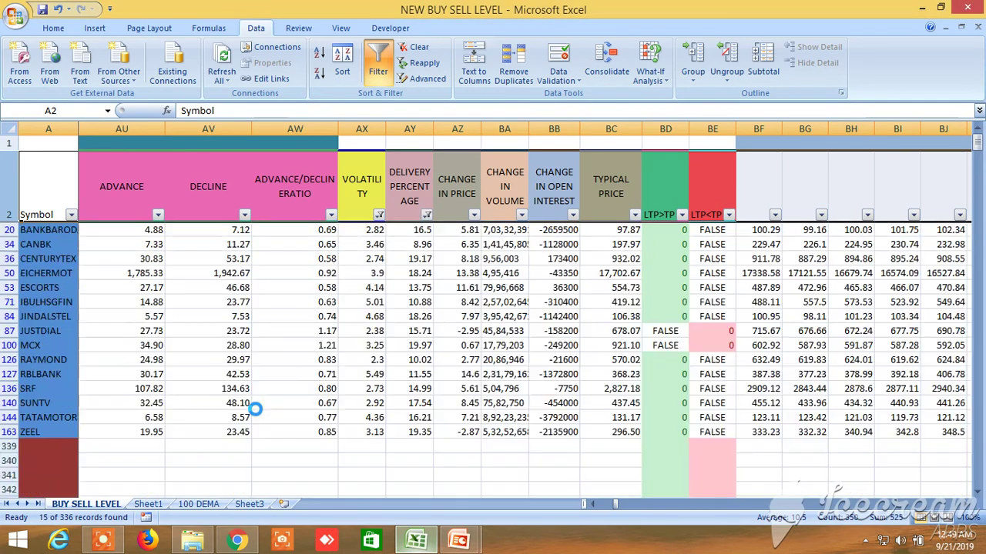
# Step: Filter the Buy column under 10/20 ema CROSS to show only rows with the value 1
pyautogui.moveTo(971, 508); pyautogui.dragTo(972, 511)
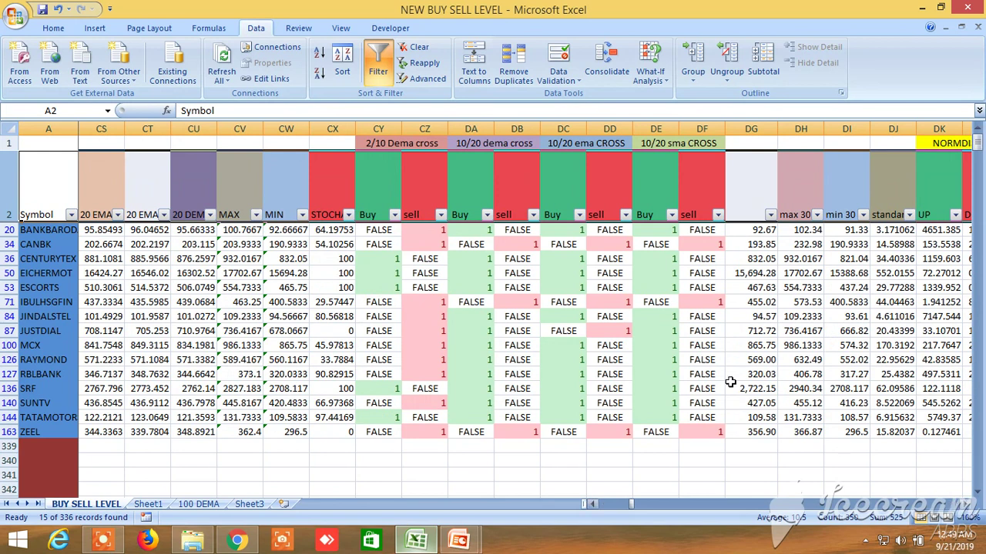
pyautogui.click(579, 216)
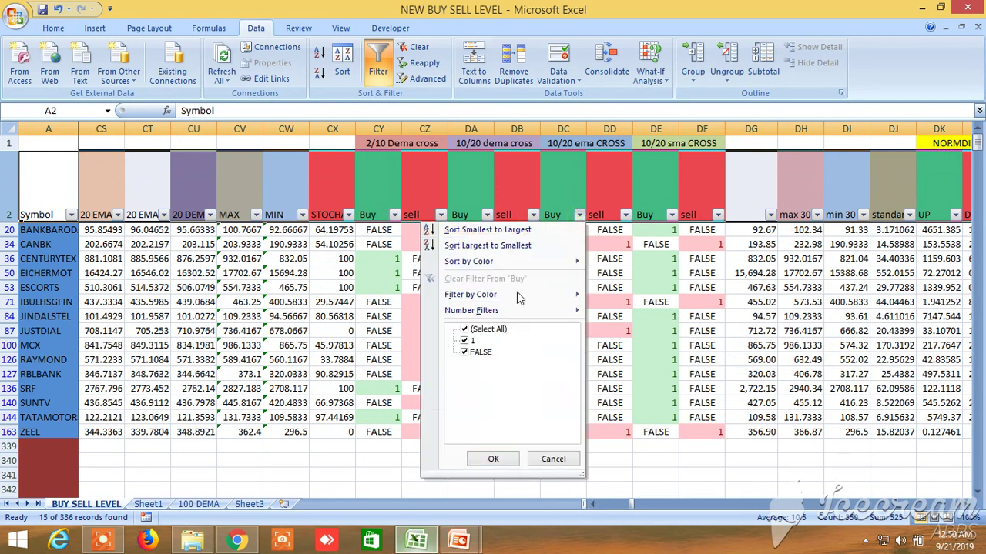
pyautogui.click(464, 353)
pyautogui.click(464, 340)
pyautogui.click(465, 330)
pyautogui.click(493, 459)
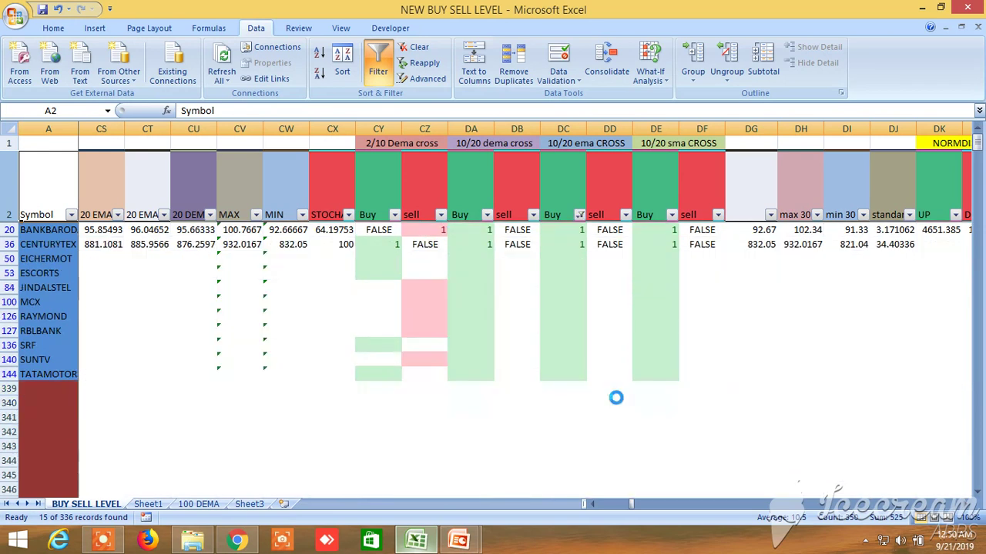
# Step: Filter the UP column under EMA 5-8-13 CROSSOVER to show only TRUE rows
pyautogui.click(965, 504)
pyautogui.moveTo(965, 505); pyautogui.dragTo(966, 505)
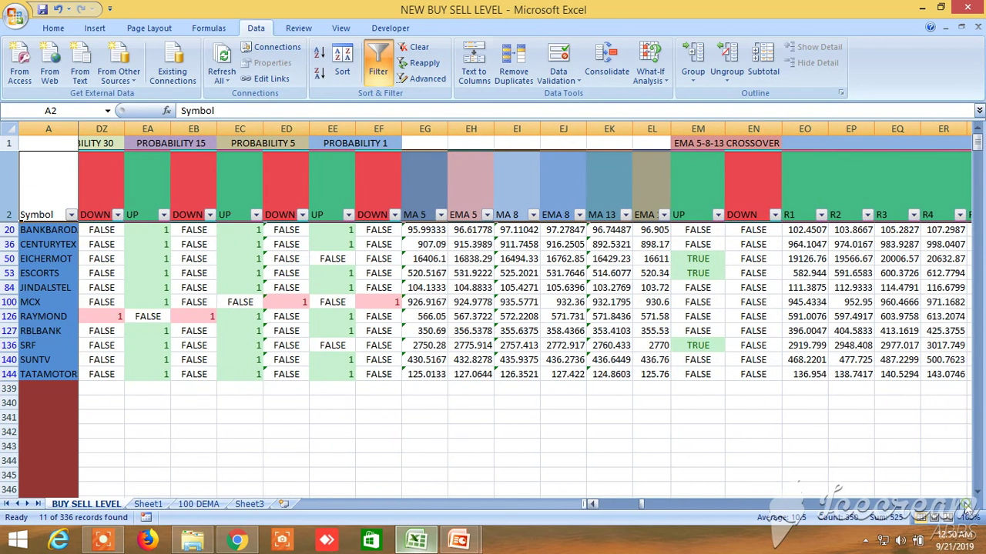
pyautogui.click(718, 215)
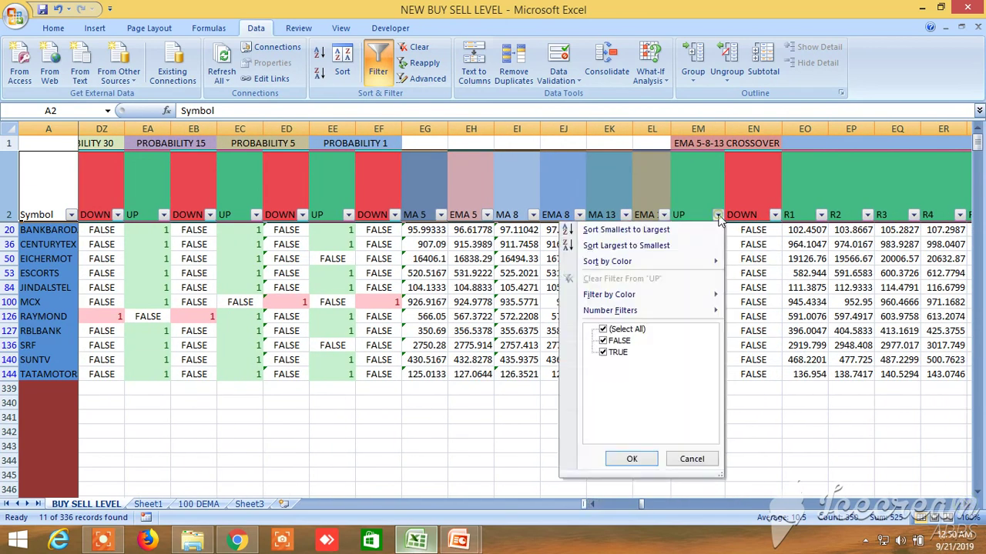
pyautogui.click(603, 342)
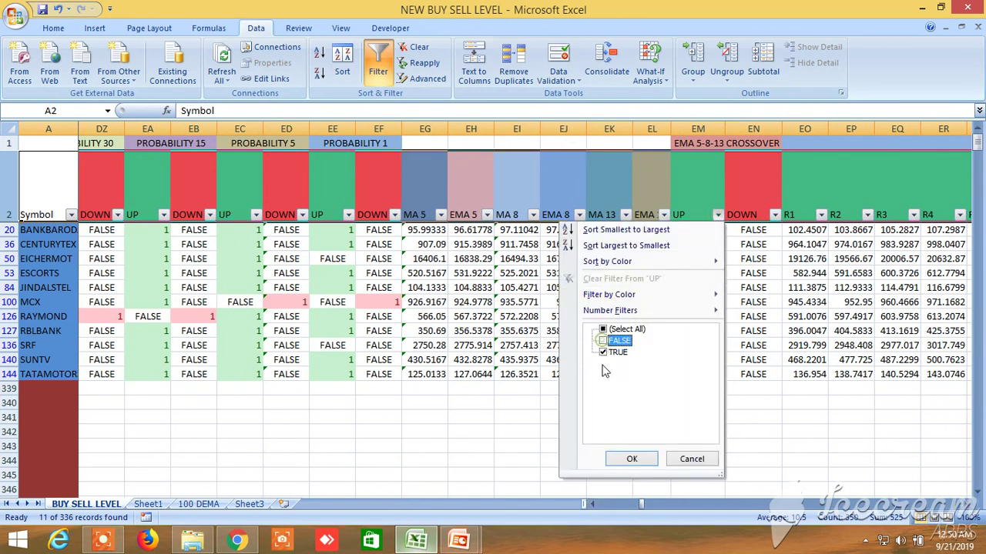
pyautogui.click(632, 460)
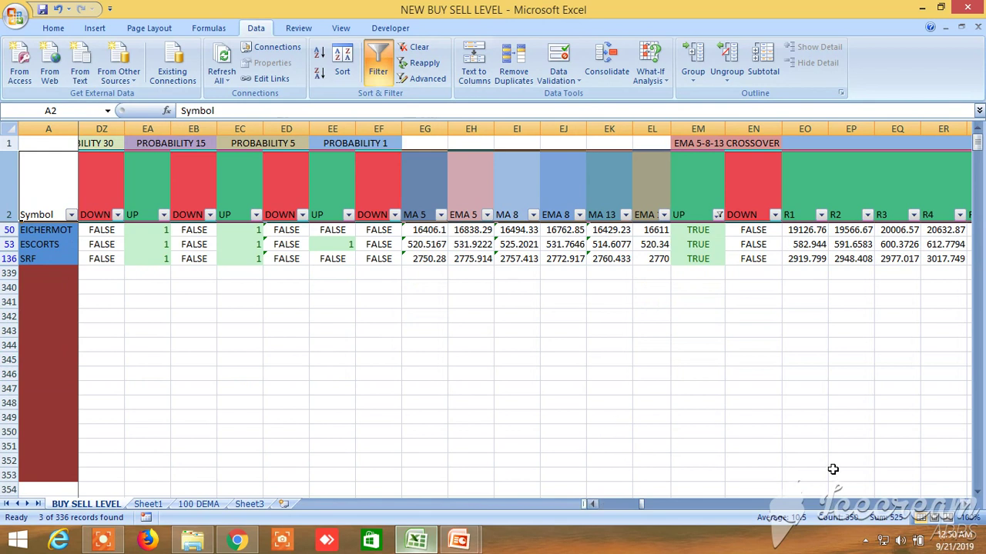
# Step: Set the worksheet magnification to 200%
pyautogui.click(964, 521)
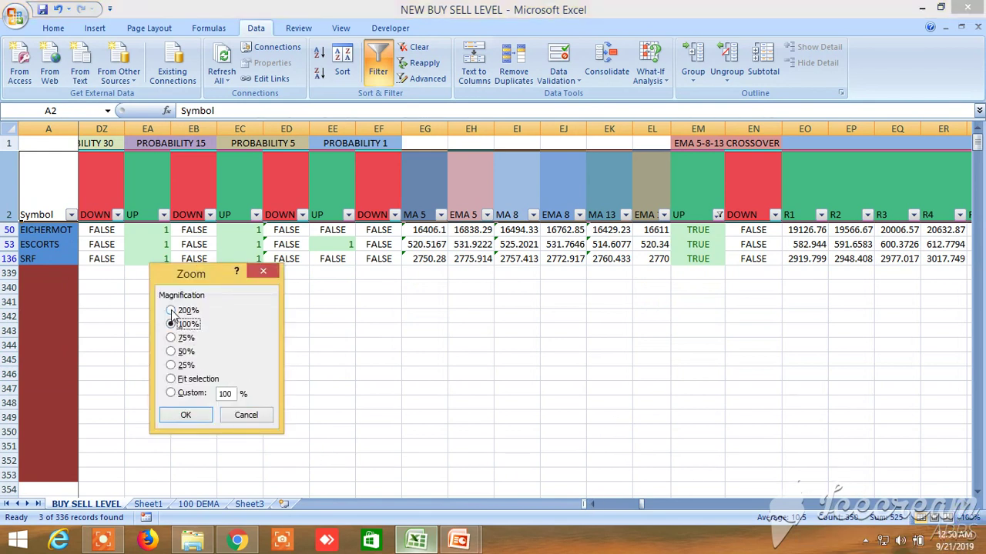
pyautogui.click(171, 310)
pyautogui.click(202, 420)
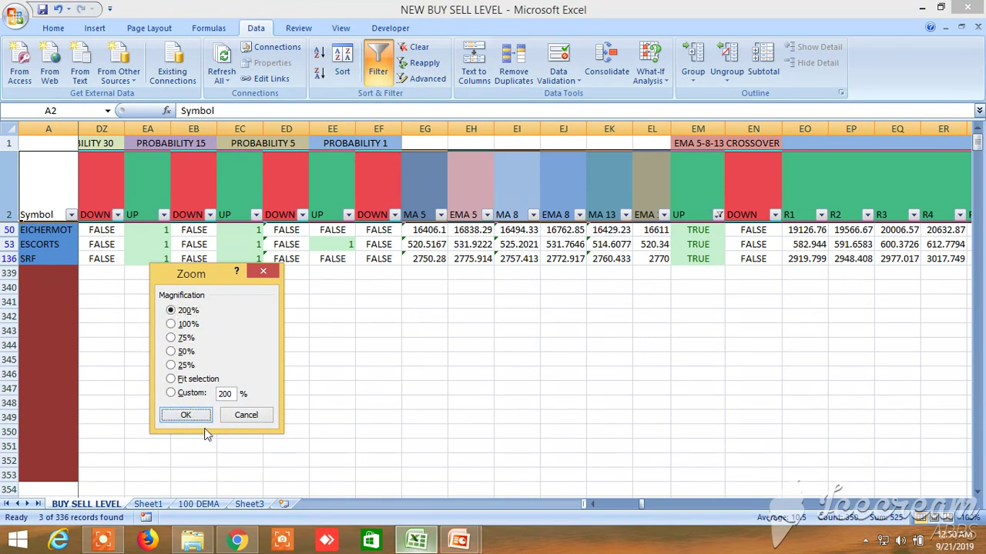
pyautogui.click(193, 416)
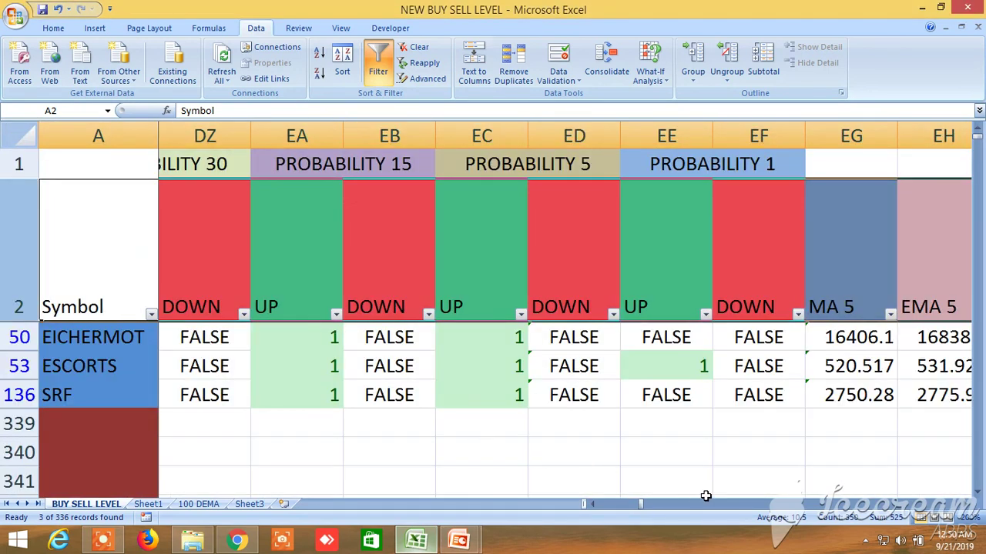
# Step: Examine the filtered stocks' crossover columns, then their BUY ABOVE level and upside targets at the start of the sheet
pyautogui.click(642, 507)
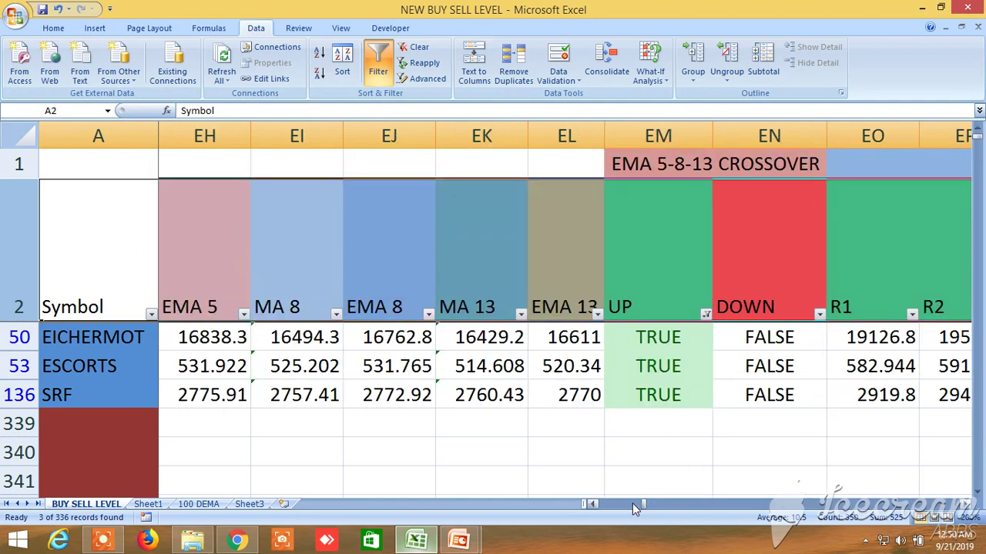
pyautogui.moveTo(642, 503); pyautogui.dragTo(600, 511)
pyautogui.click(852, 278)
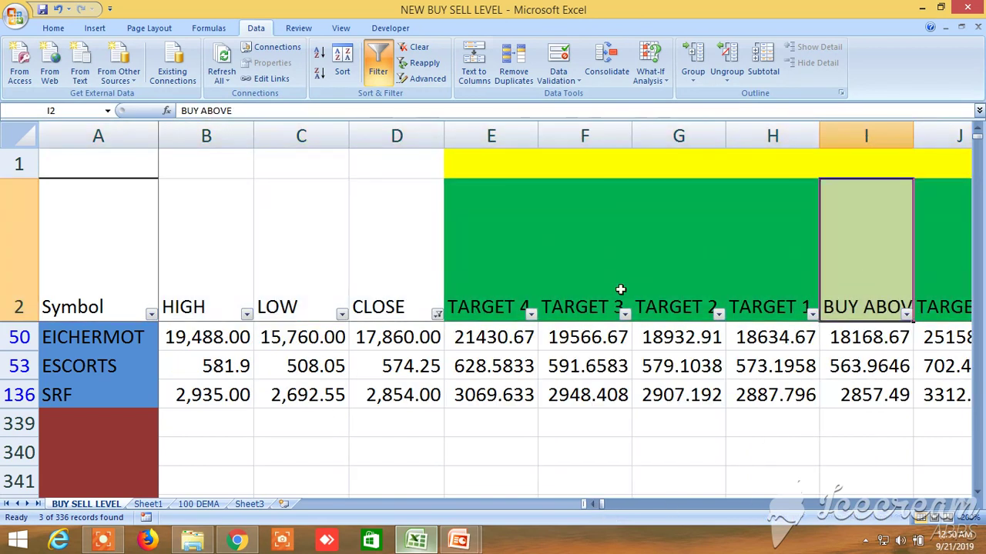
pyautogui.click(504, 266)
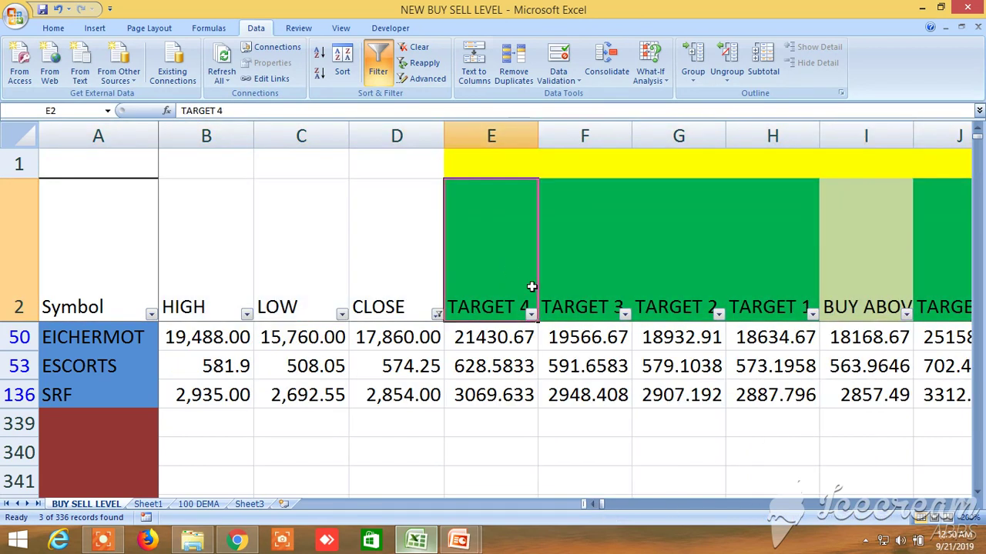
# Step: Examine the filtered stocks' SELL BELOW level and downside targets, continuing to the ALTERNATIVE BUY SELL LEVELS columns
pyautogui.moveTo(967, 505); pyautogui.dragTo(968, 511)
pyautogui.click(662, 247)
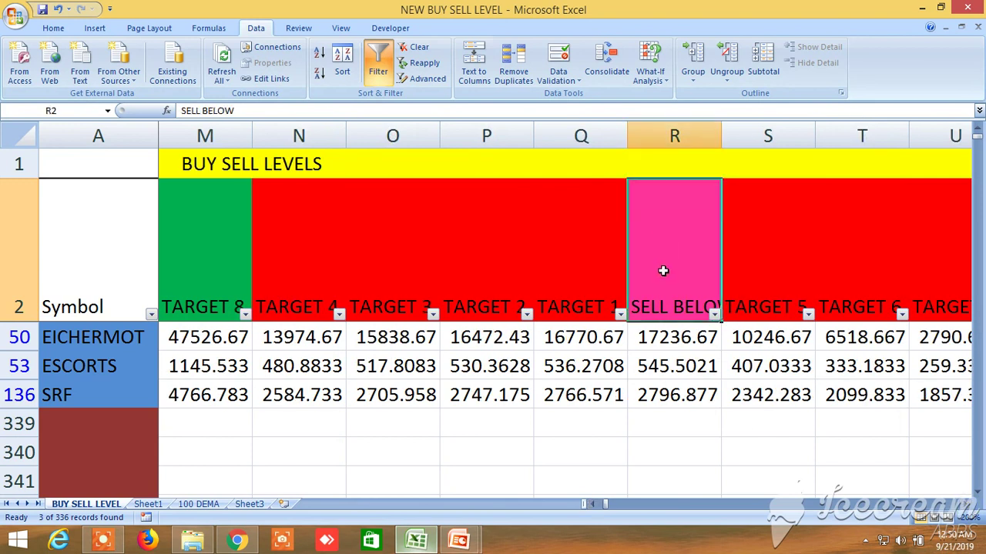
pyautogui.click(577, 263)
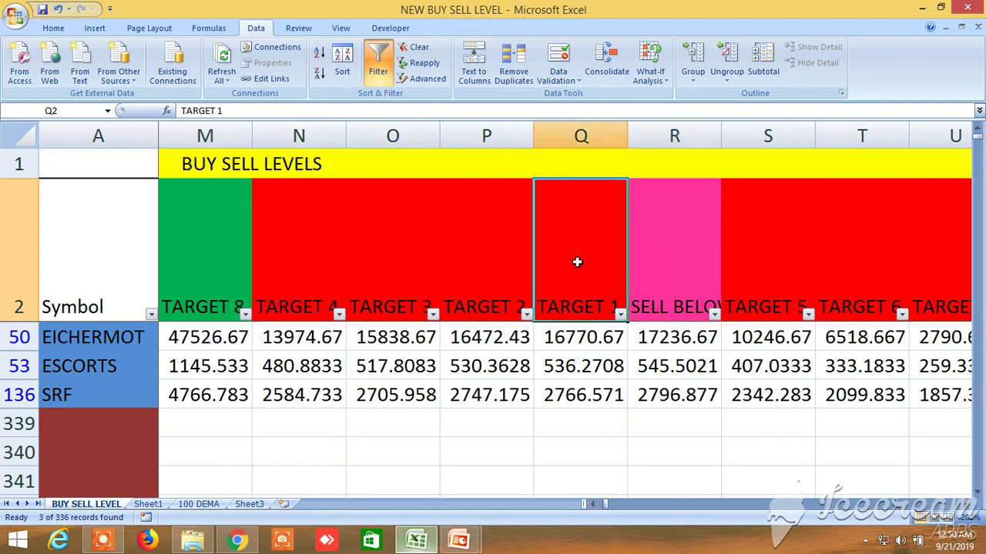
pyautogui.click(312, 250)
pyautogui.click(744, 249)
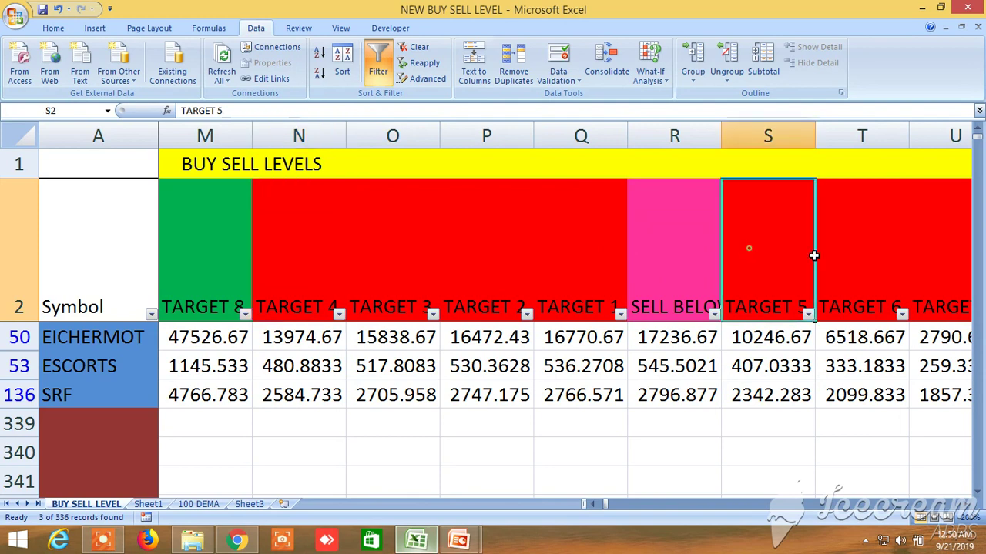
pyautogui.moveTo(963, 506); pyautogui.dragTo(963, 507)
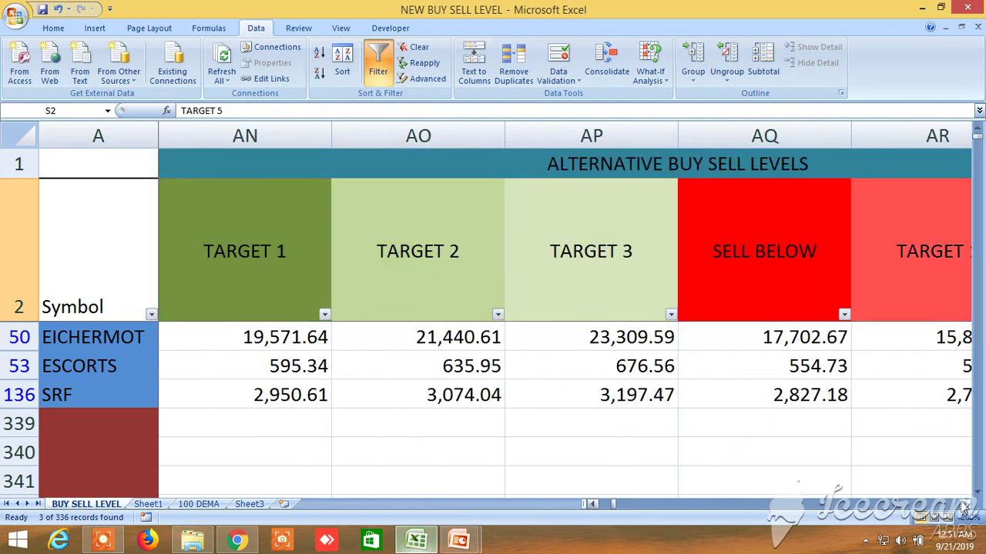
# Step: Examine the filtered stocks' ALTERNATIVE BUY SELL LEVELS, covering BUY ABOVE with its three targets and SELL BELOW with its three targets
pyautogui.click(595, 505)
pyautogui.click(595, 505)
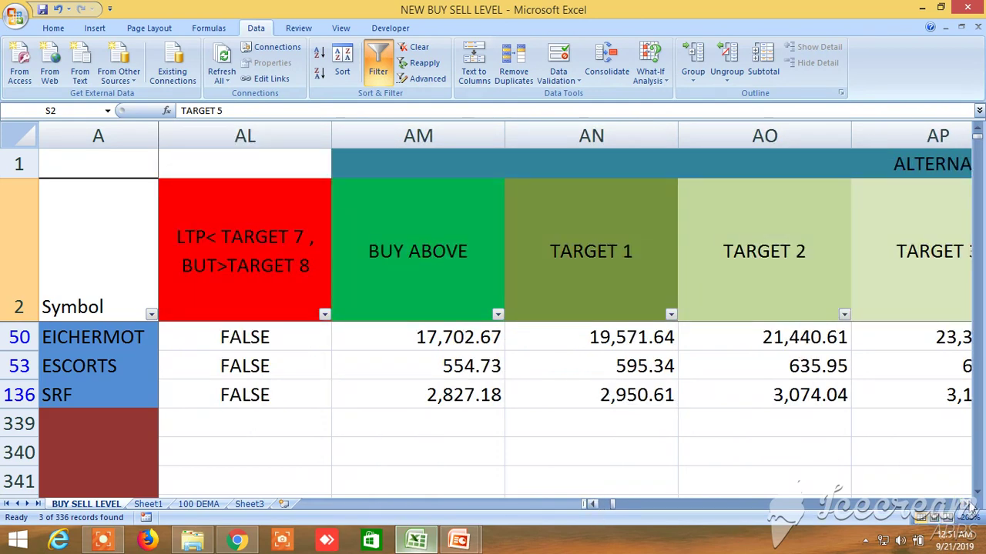
pyautogui.click(967, 508)
pyautogui.click(966, 509)
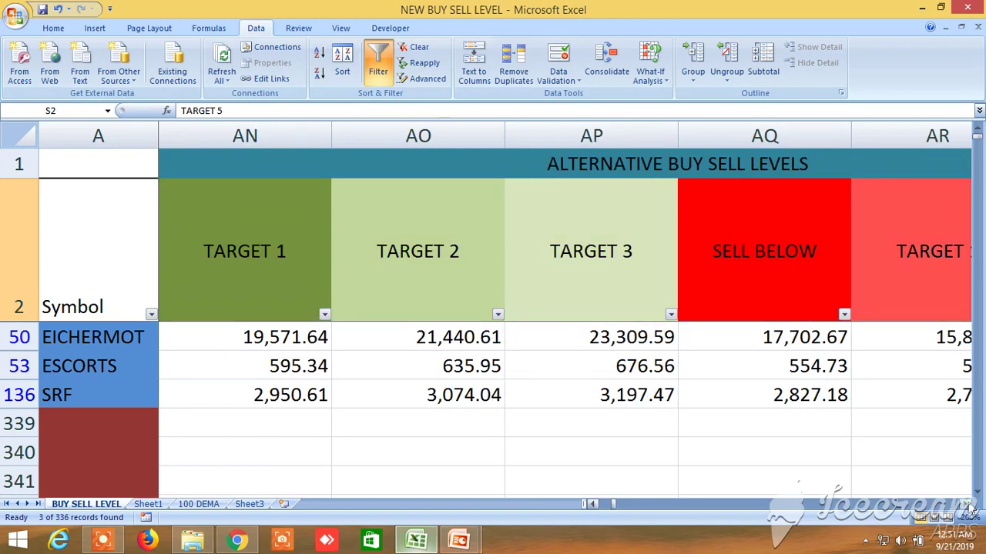
pyautogui.click(966, 508)
pyautogui.click(967, 508)
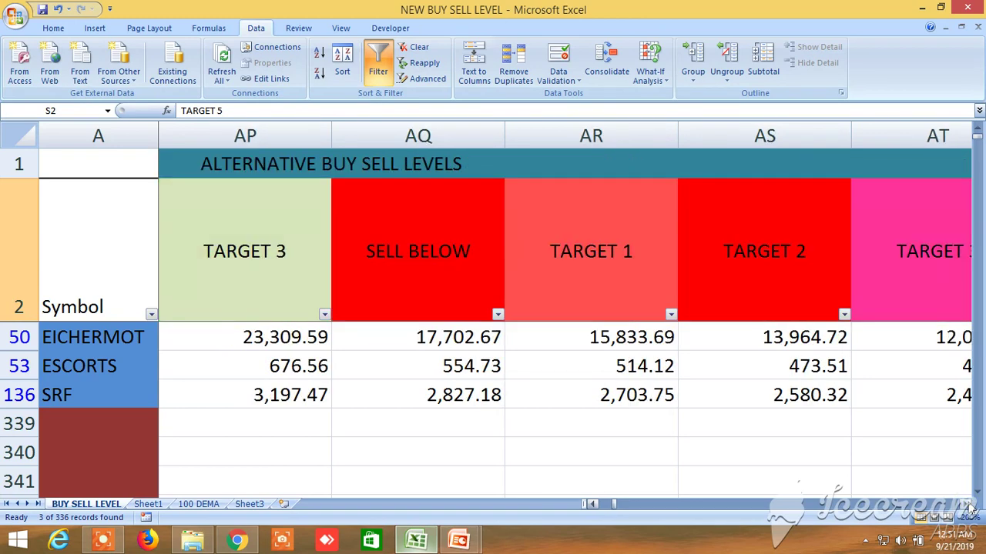
pyautogui.click(967, 508)
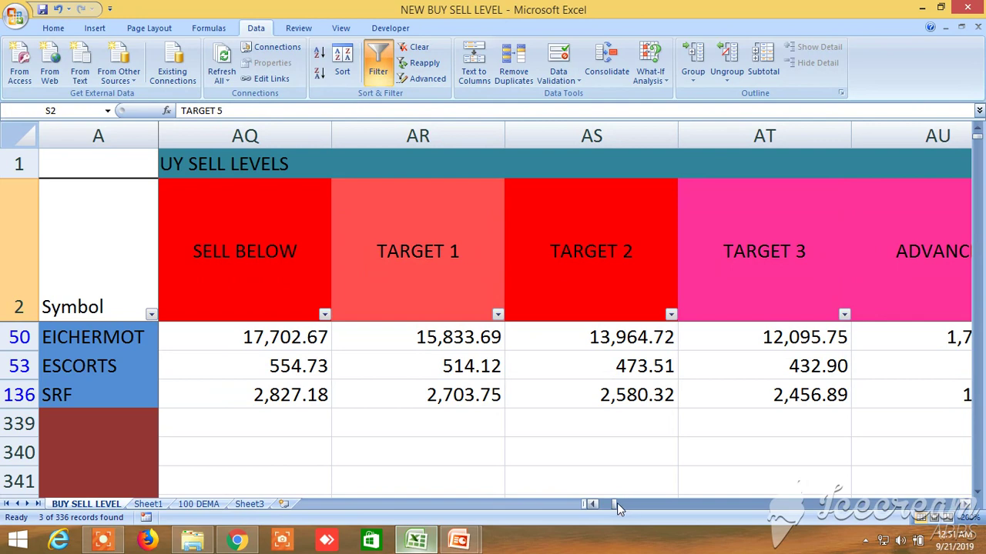
pyautogui.moveTo(617, 503); pyautogui.dragTo(616, 504)
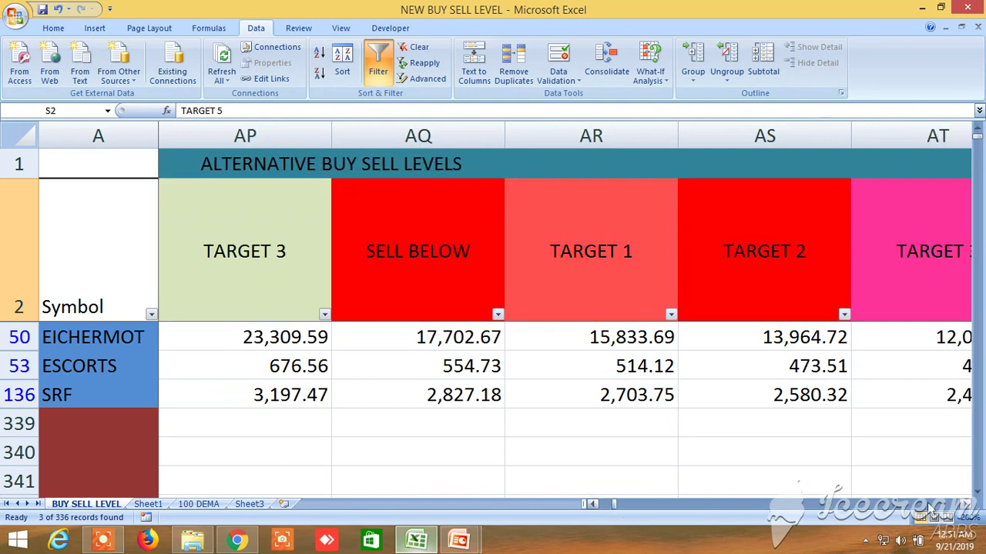
# Step: Examine the filtered stocks' FIBONACCI LEVEL columns R1 to S5, then their PIVOT POINT columns R1 to S3
pyautogui.moveTo(965, 504); pyautogui.dragTo(968, 511)
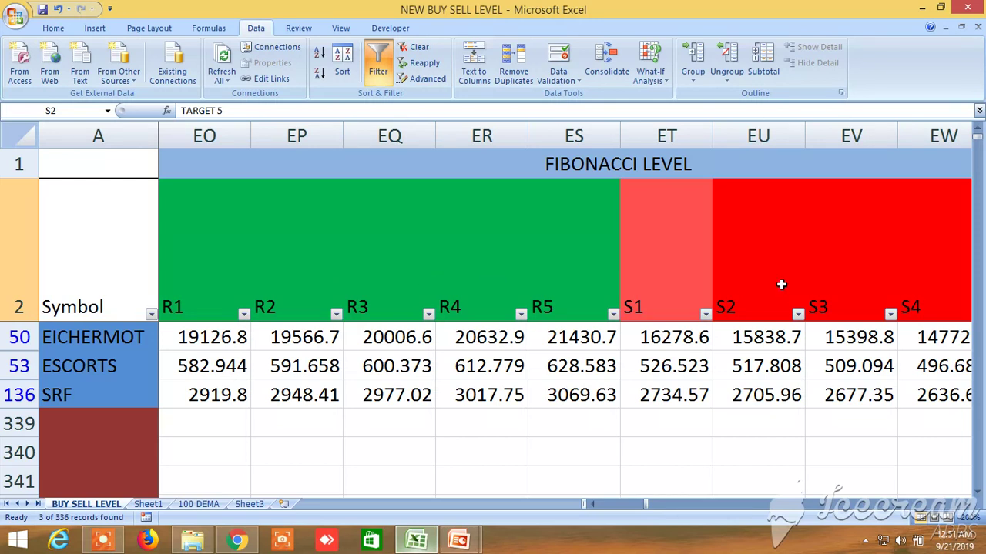
pyautogui.click(965, 505)
pyautogui.click(965, 504)
pyautogui.click(965, 504)
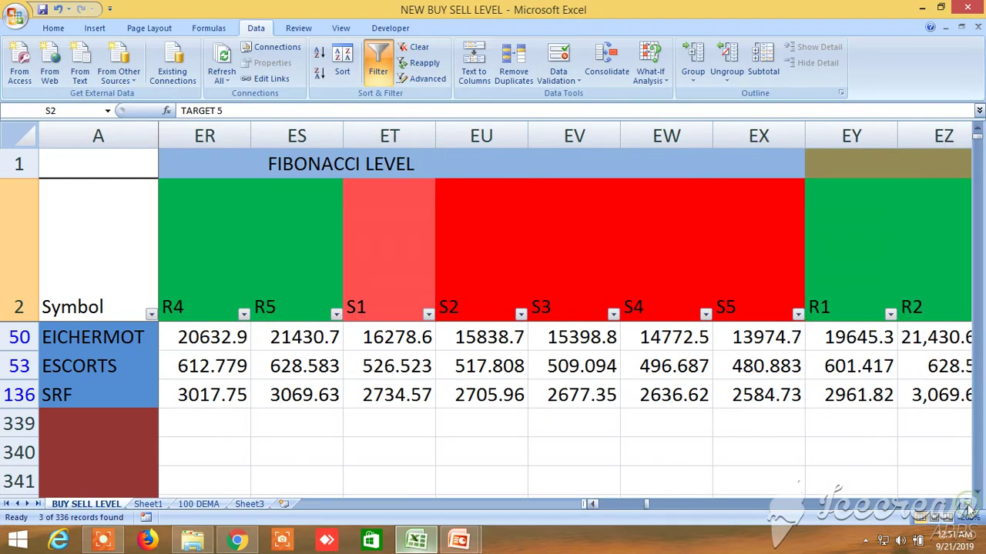
pyautogui.click(965, 504)
pyautogui.click(965, 504)
pyautogui.click(965, 505)
pyautogui.click(965, 504)
pyautogui.click(965, 504)
pyautogui.click(965, 505)
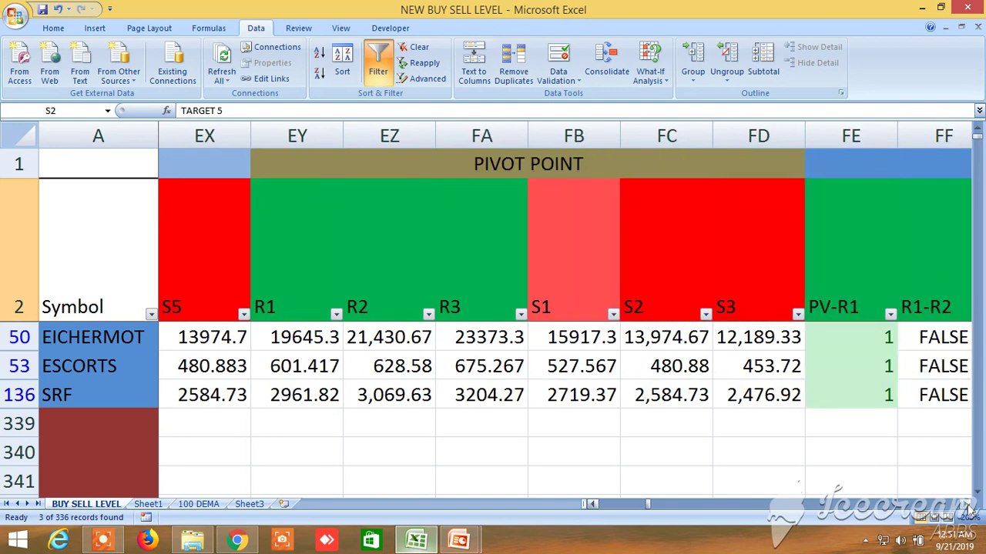
# Step: Turn off filtering on the BUY SELL LEVEL sheet so all symbols are listed again
pyautogui.moveTo(651, 505); pyautogui.dragTo(599, 504)
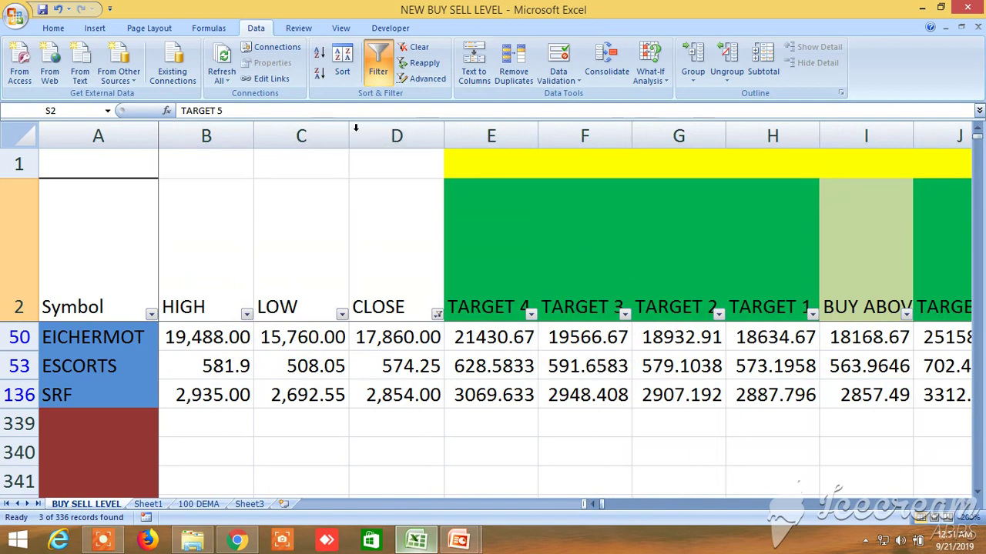
pyautogui.click(378, 67)
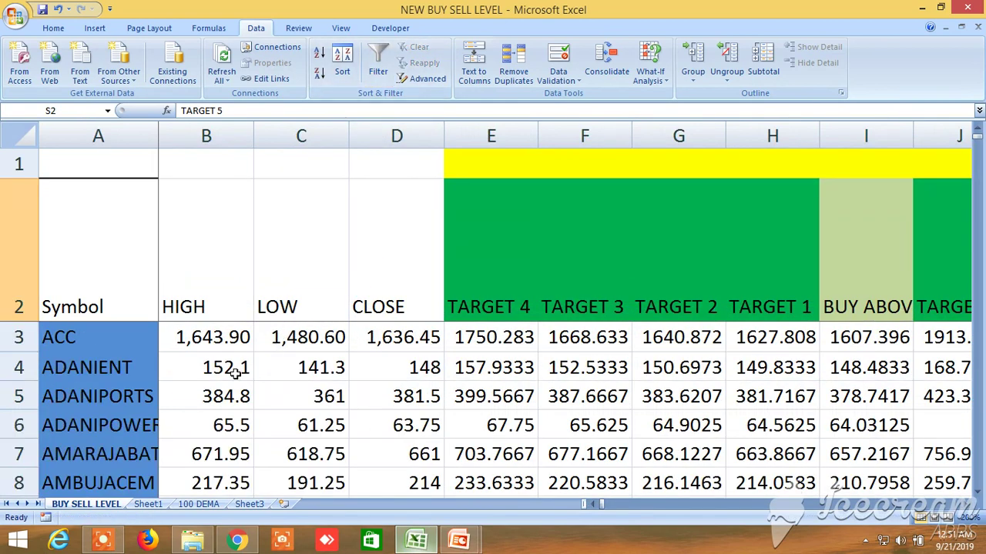
# Step: Look through the full symbol list, from the first stock group past the commodities and indices into the second stock group
pyautogui.scroll(-11, 235, 373)
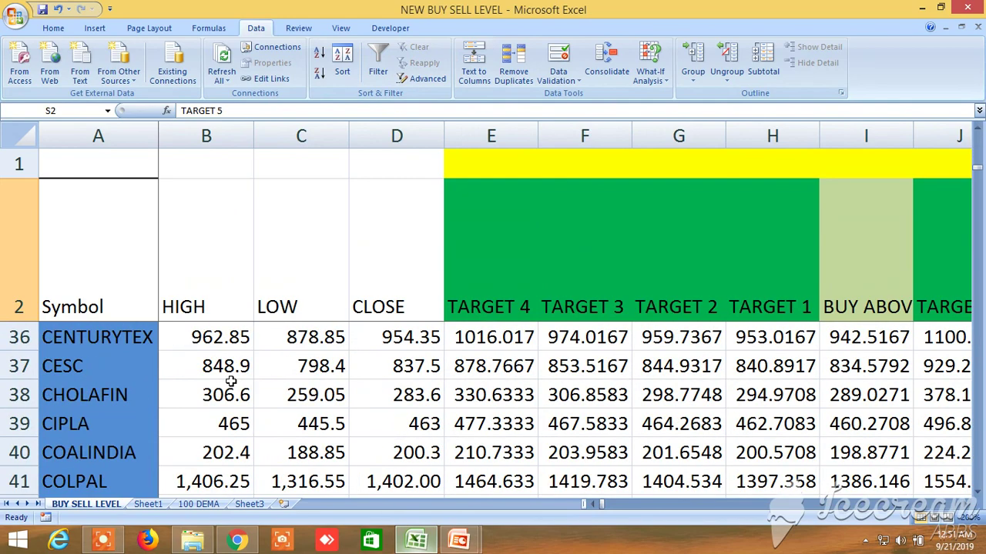
pyautogui.scroll(-20, 232, 381)
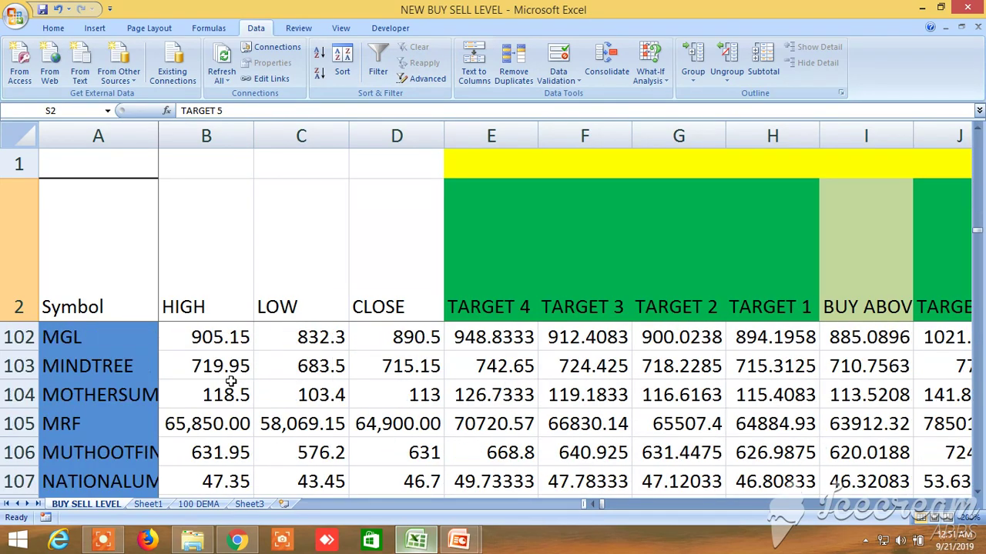
pyautogui.scroll(-20, 231, 381)
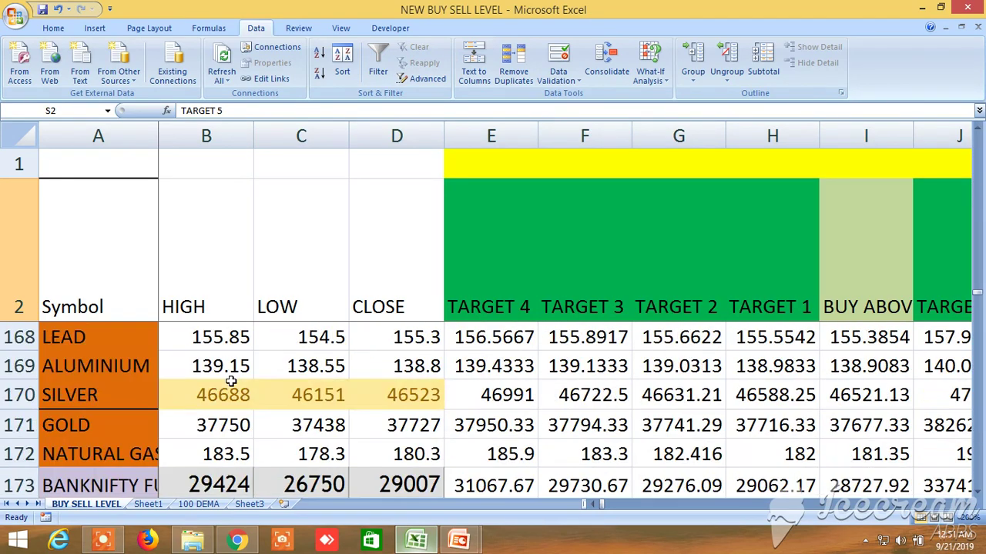
pyautogui.scroll(-4, 231, 382)
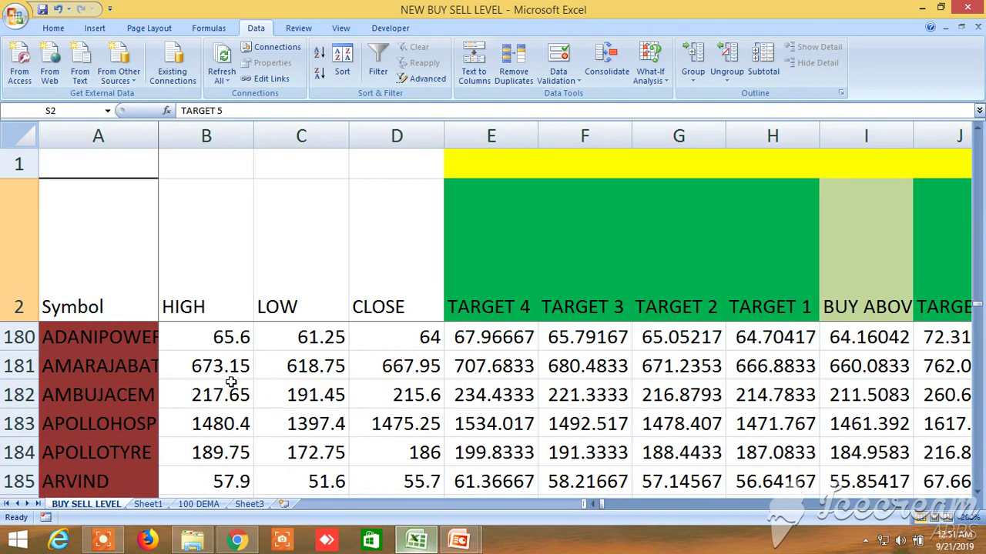
pyautogui.scroll(4, 231, 381)
pyautogui.scroll(-4, 231, 381)
pyautogui.scroll(-4, 231, 381)
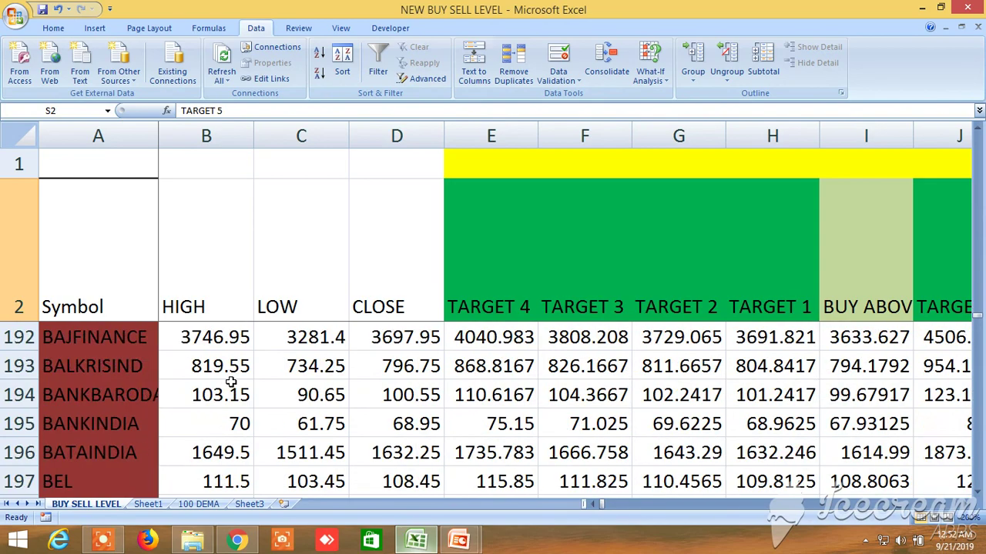
pyautogui.scroll(-4, 231, 382)
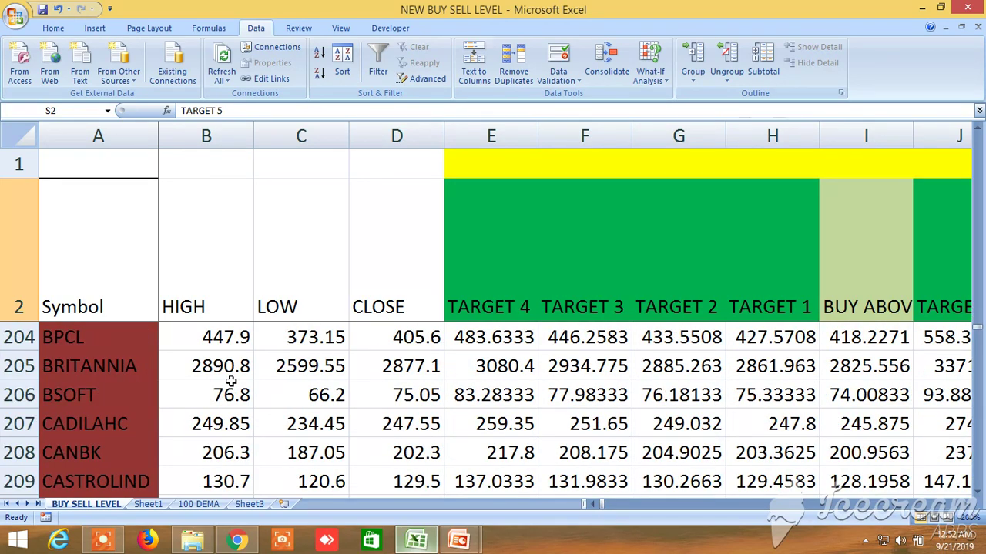
pyautogui.scroll(-5, 231, 381)
# Step: Review the commodity rows, then select the symbols BANKNIFTY FUT, nifty fut, BANKNIFTY and NIFTY in A173 to A176 one after another
pyautogui.scroll(20, 231, 382)
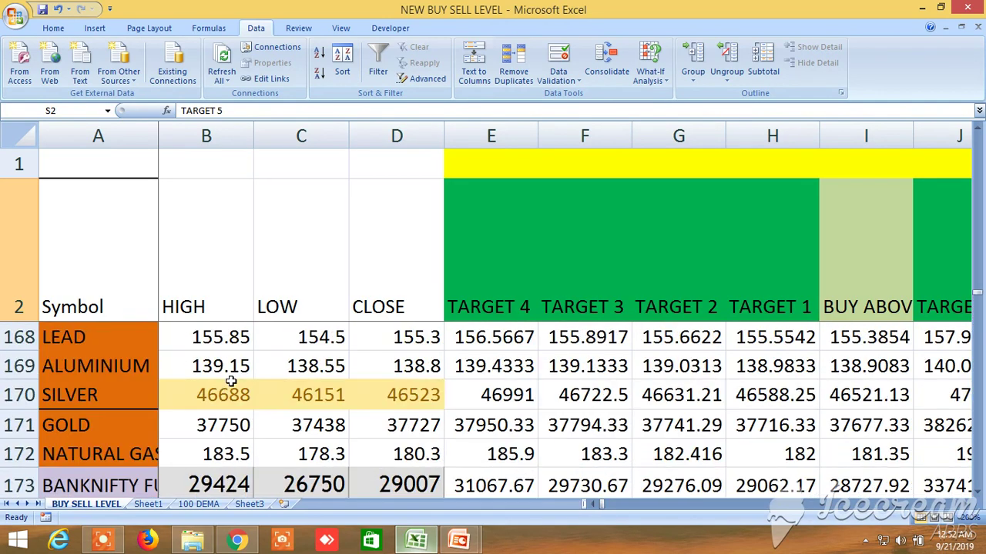
pyautogui.scroll(19, 231, 381)
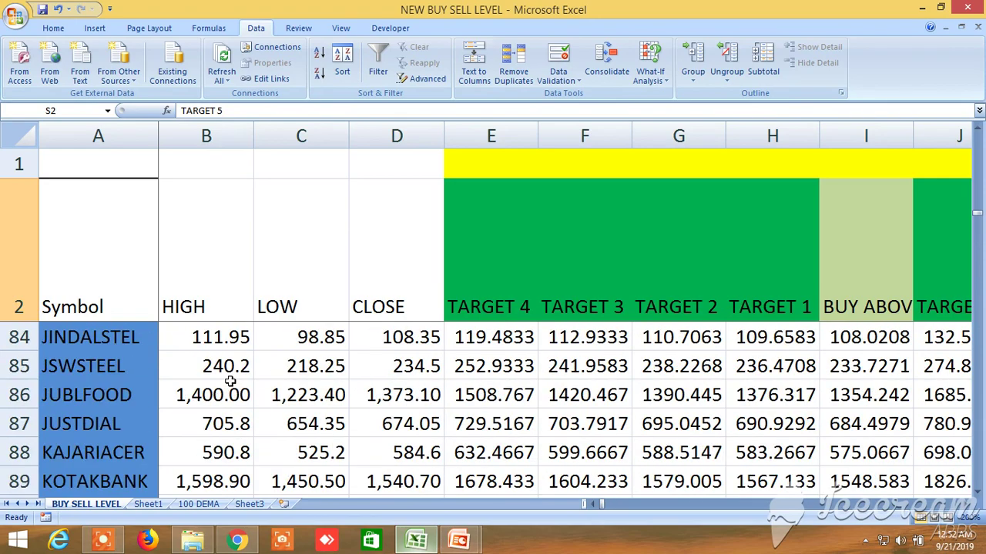
pyautogui.scroll(-10, 231, 381)
pyautogui.scroll(-17, 230, 381)
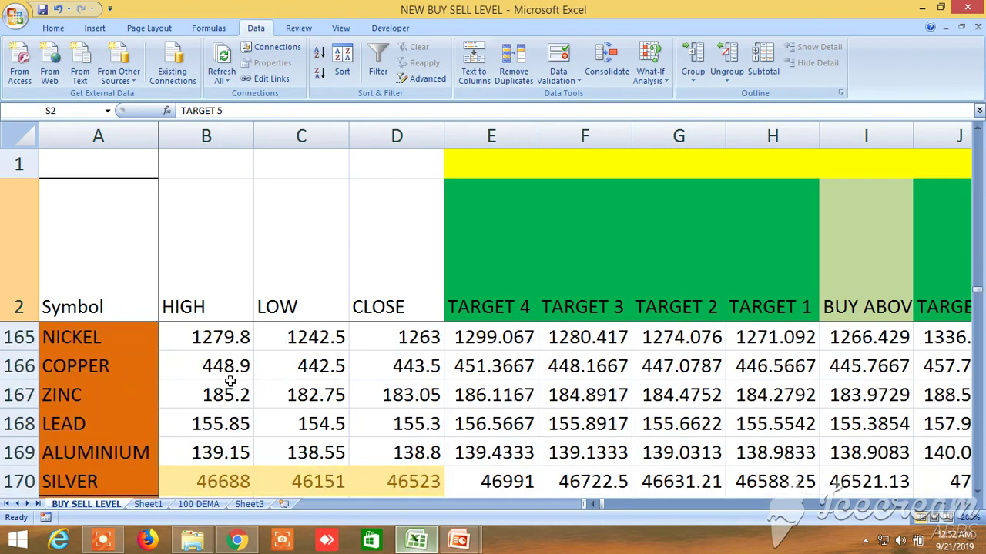
pyautogui.scroll(-2, 231, 381)
pyautogui.scroll(-1, 230, 381)
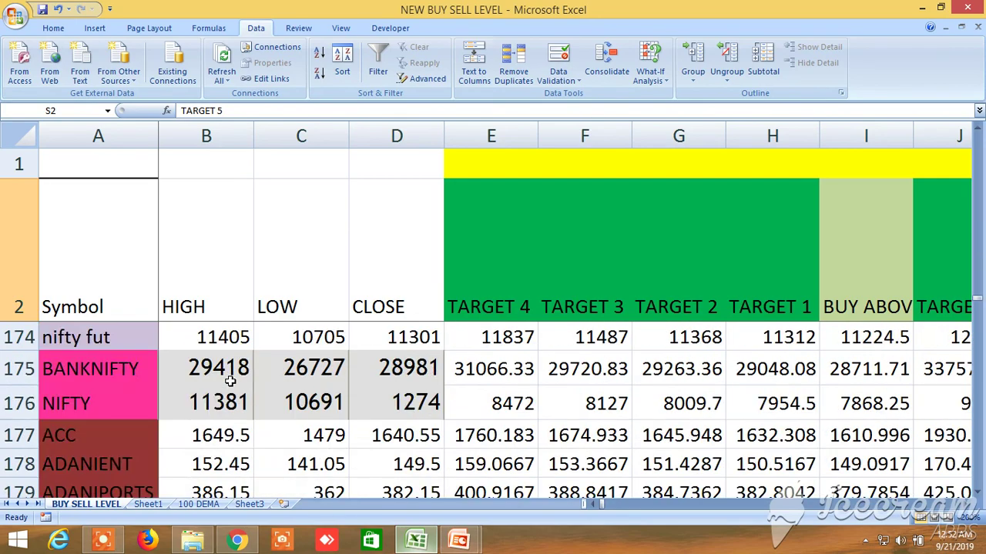
pyautogui.click(977, 130)
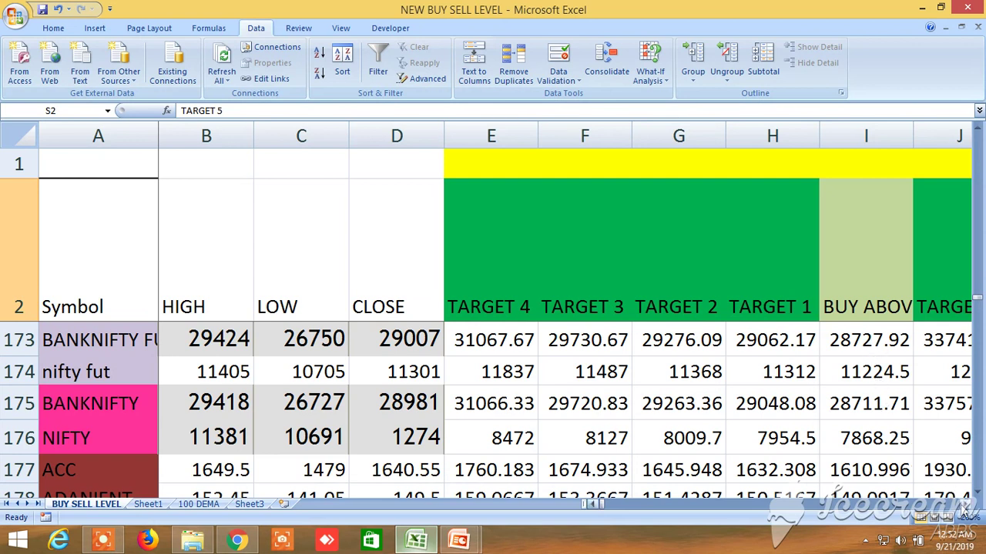
pyautogui.click(118, 344)
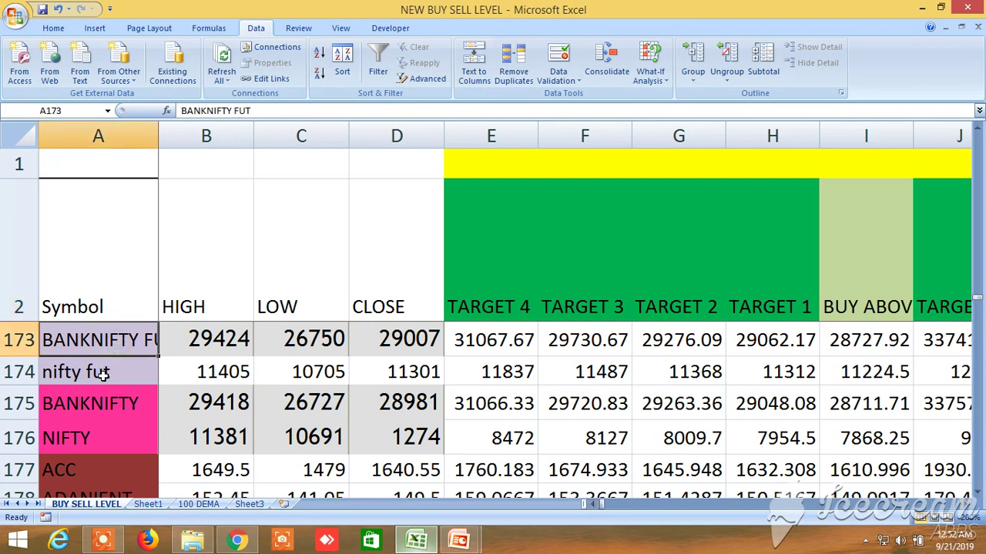
pyautogui.click(103, 373)
pyautogui.click(97, 402)
pyautogui.click(91, 439)
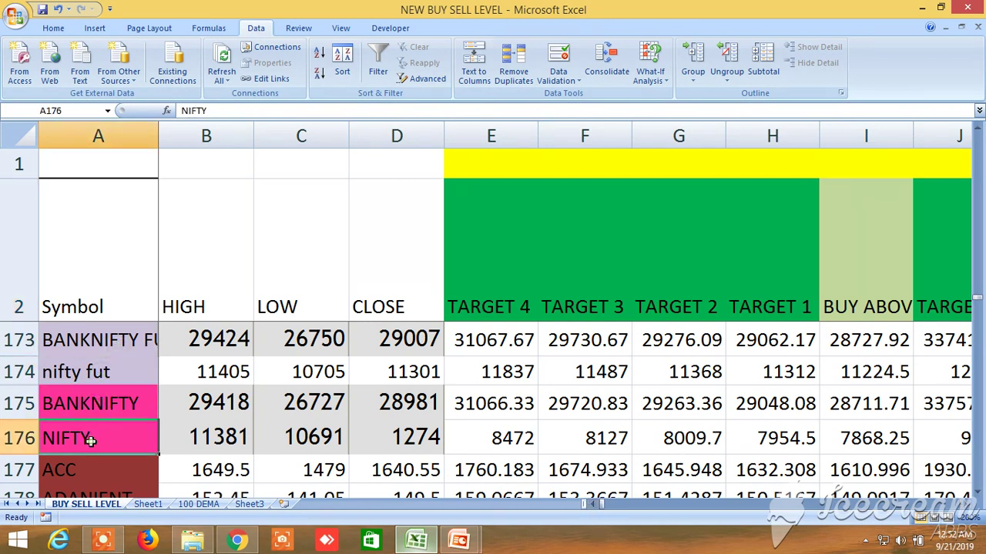
# Step: Examine the index rows' BUY ABOVE level and upside targets 1 to 8 under BUY SELL LEVELS
pyautogui.click(967, 505)
pyautogui.click(967, 505)
pyautogui.click(967, 506)
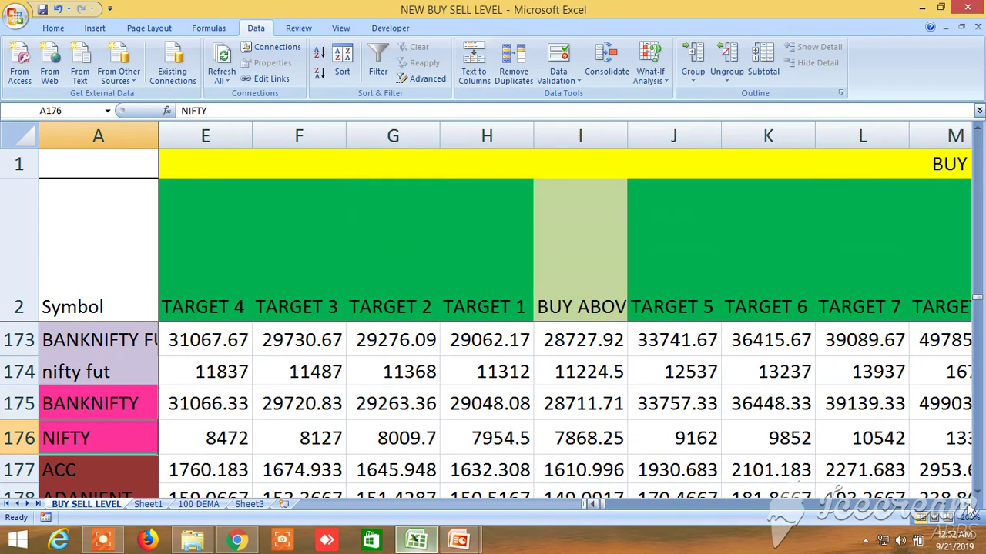
pyautogui.click(968, 505)
pyautogui.click(968, 505)
pyautogui.click(967, 505)
pyautogui.click(967, 505)
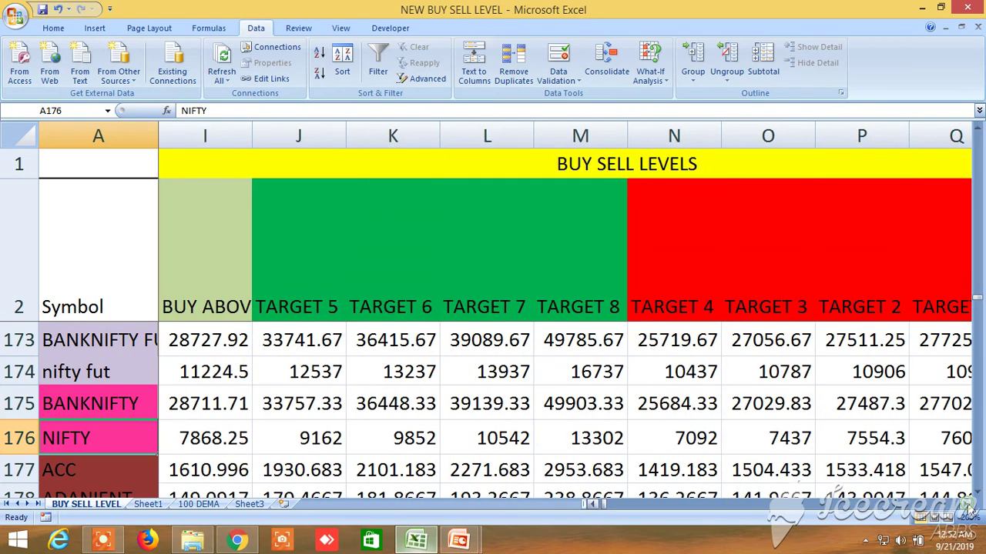
# Step: Examine the index rows' SELL BELOW level and downside targets 1 to 8, up to the first LTP condition column
pyautogui.click(967, 506)
pyautogui.click(967, 505)
pyautogui.click(967, 506)
pyautogui.click(967, 505)
pyautogui.click(968, 505)
pyautogui.click(967, 505)
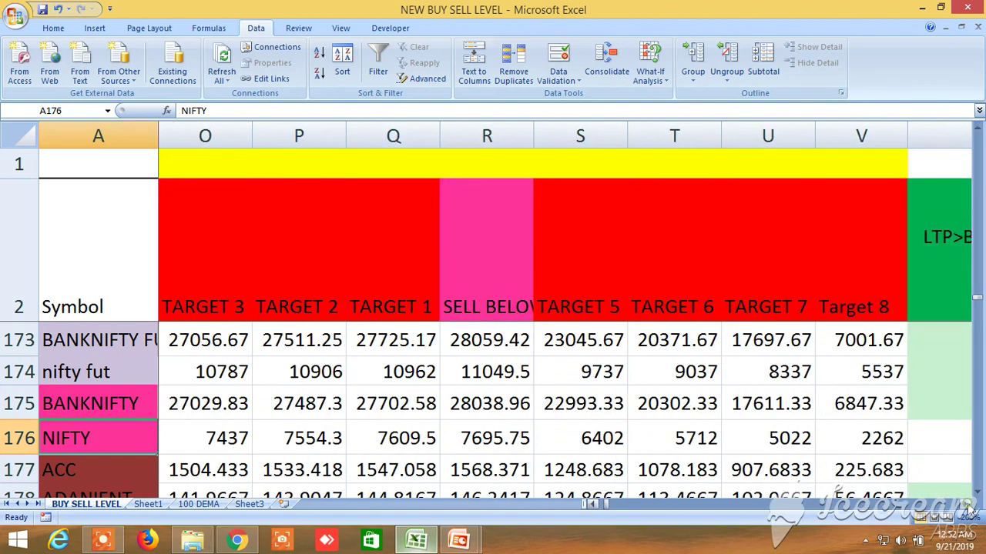
pyautogui.click(967, 505)
pyautogui.click(967, 505)
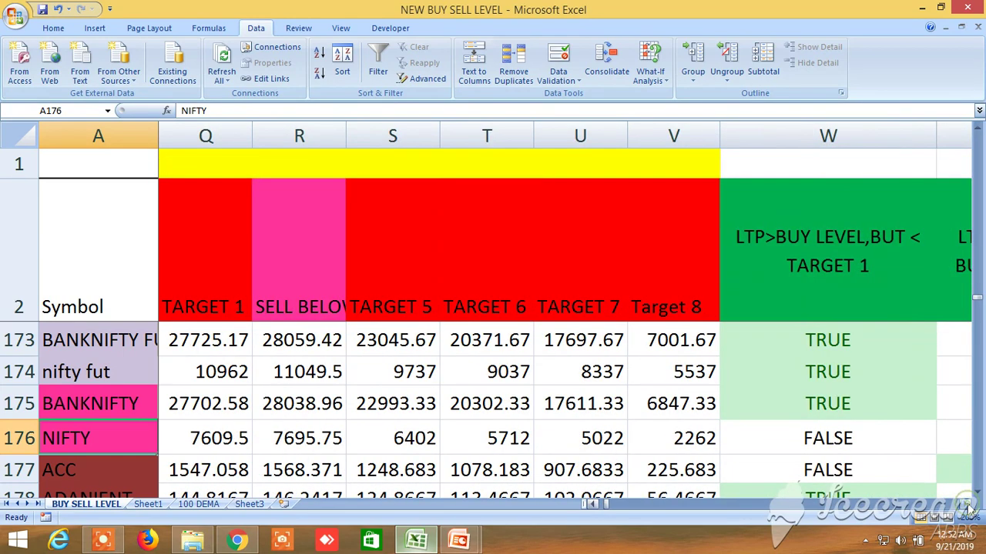
# Step: Review the index rows' LTP target conditions and their ALTERNATIVE BUY SELL LEVELS, including BUY ABOVE and its targets
pyautogui.click(967, 505)
pyautogui.click(967, 505)
pyautogui.click(968, 505)
pyautogui.click(967, 505)
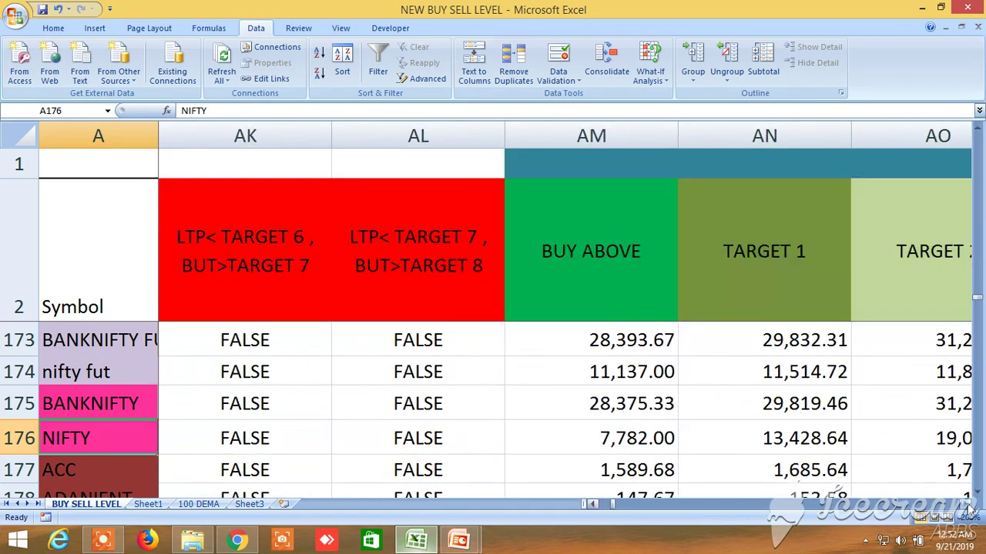
pyautogui.click(967, 505)
pyautogui.click(589, 504)
pyautogui.click(590, 505)
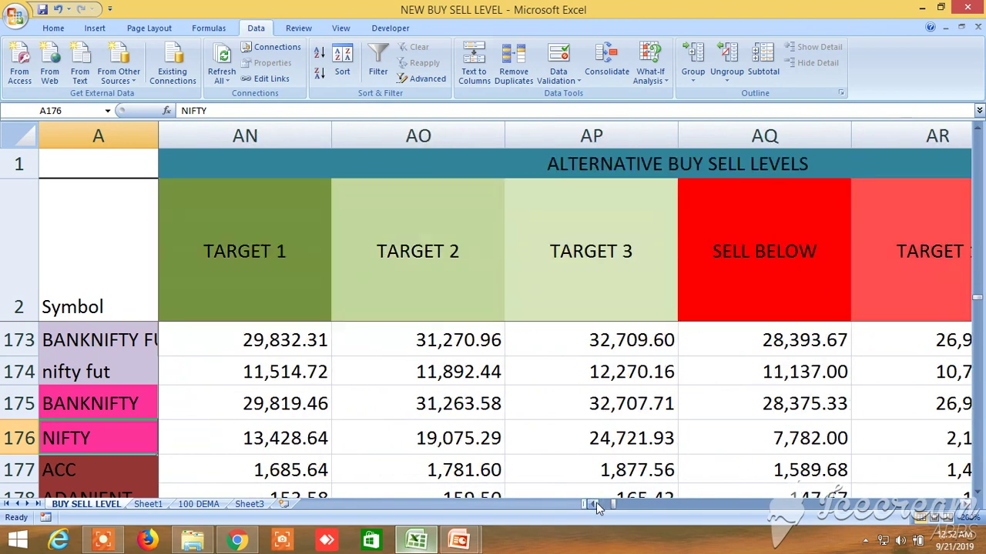
pyautogui.click(590, 504)
pyautogui.click(590, 504)
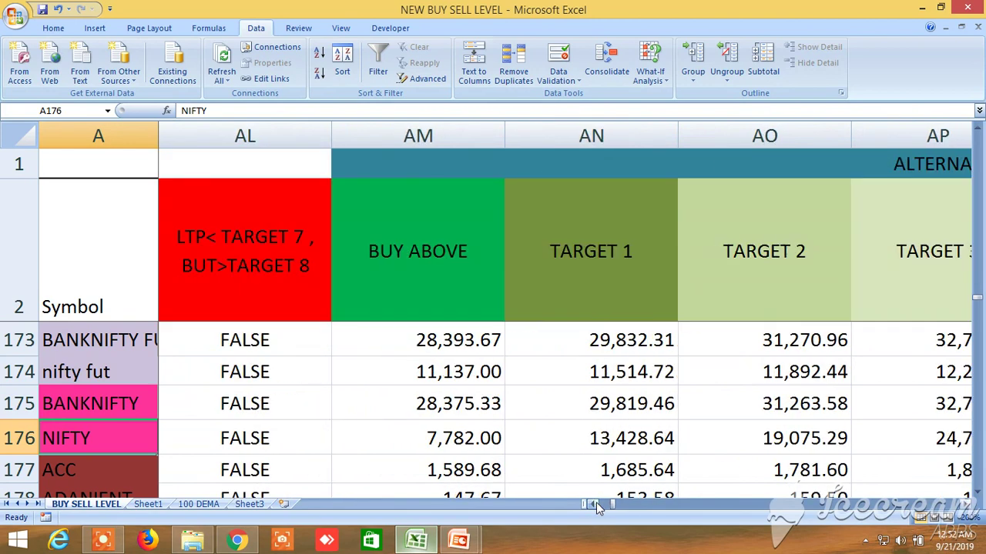
# Step: Examine the index rows' daily prices, moving average columns and 10/20 DEMA, EMA and SMA cross signals
pyautogui.click(968, 506)
pyautogui.click(967, 505)
pyautogui.click(967, 505)
pyautogui.click(967, 505)
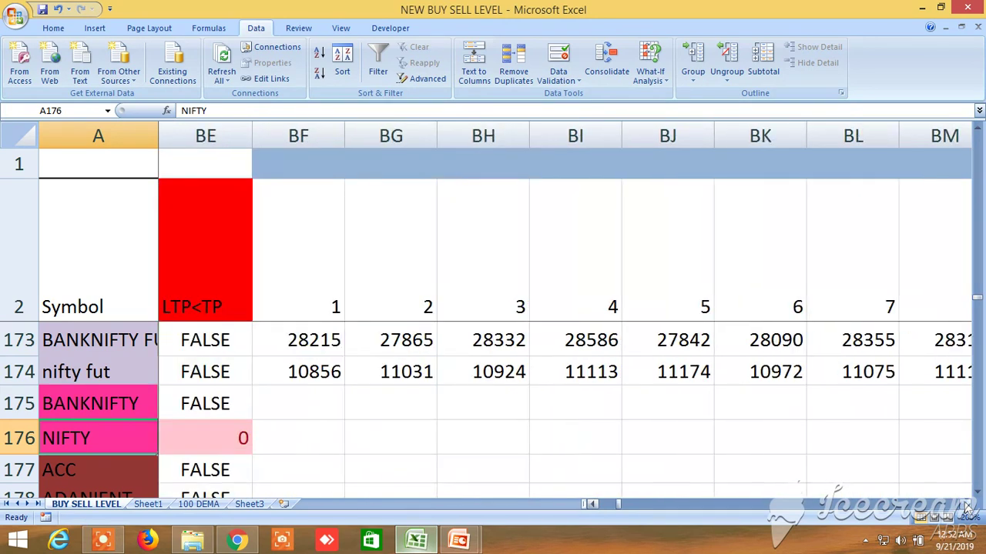
pyautogui.click(968, 505)
pyautogui.click(967, 505)
pyautogui.click(967, 505)
pyautogui.click(967, 506)
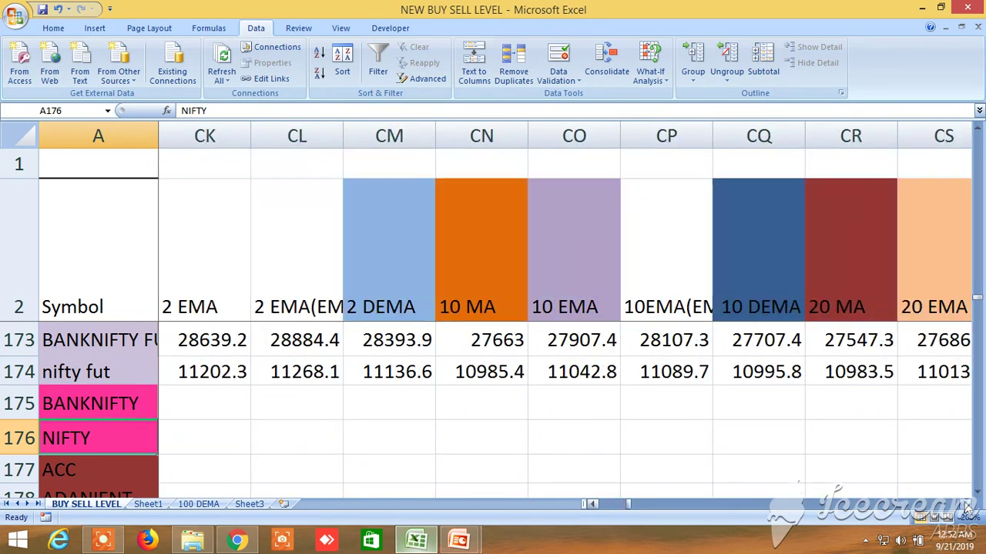
pyautogui.click(967, 505)
pyautogui.click(968, 506)
pyautogui.click(967, 505)
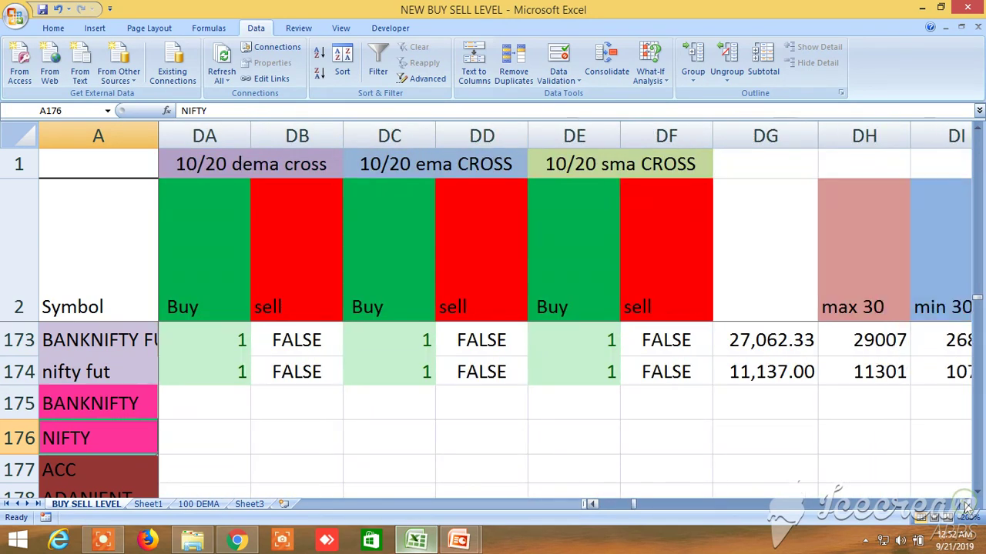
# Step: Examine the index rows' NORMDIST values and the PROBABILITY 30, 15, 5 and 1 UP and DOWN signals
pyautogui.click(968, 505)
pyautogui.click(967, 505)
pyautogui.click(967, 505)
pyautogui.click(968, 505)
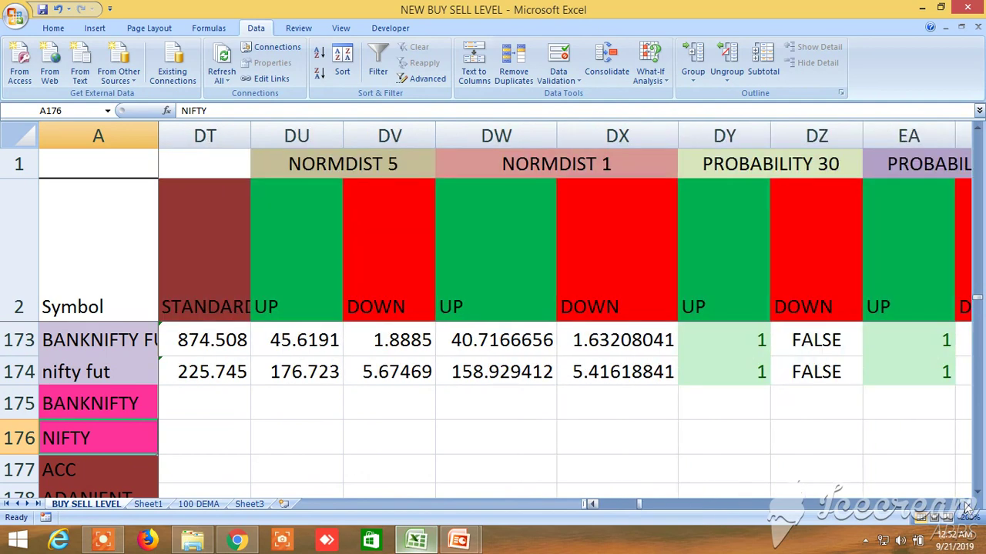
pyautogui.click(967, 505)
pyautogui.click(968, 506)
pyautogui.click(968, 505)
pyautogui.click(967, 505)
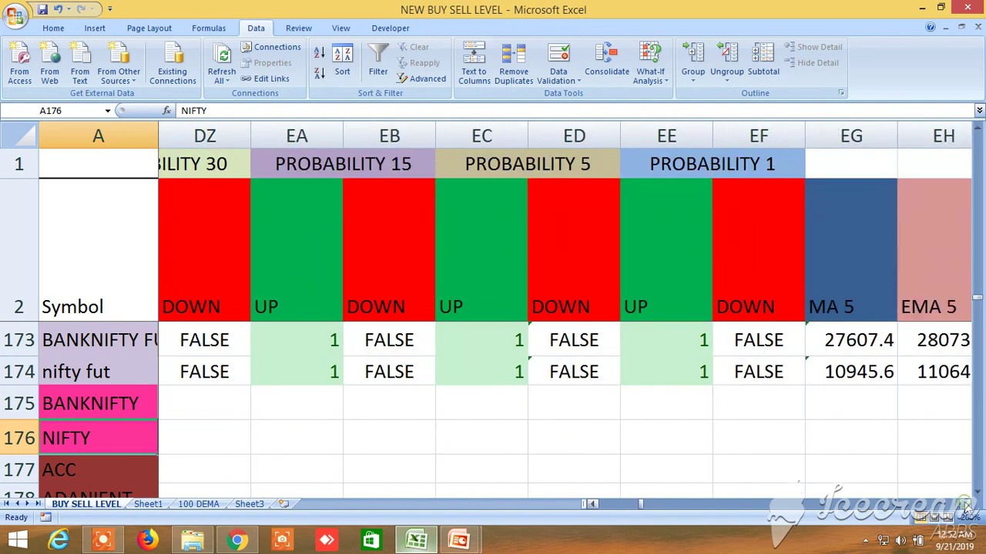
# Step: Examine the index futures' EMA crossover signal, FIBONACCI LEVEL columns and PIVOT POINT resistance and support columns
pyautogui.click(967, 505)
pyautogui.click(967, 506)
pyautogui.click(968, 506)
pyautogui.click(967, 505)
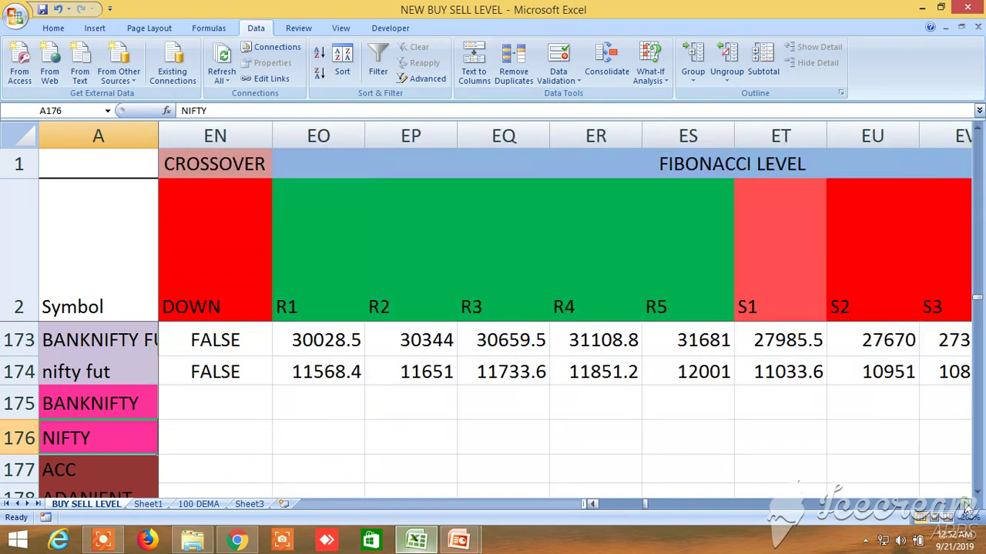
pyautogui.click(967, 506)
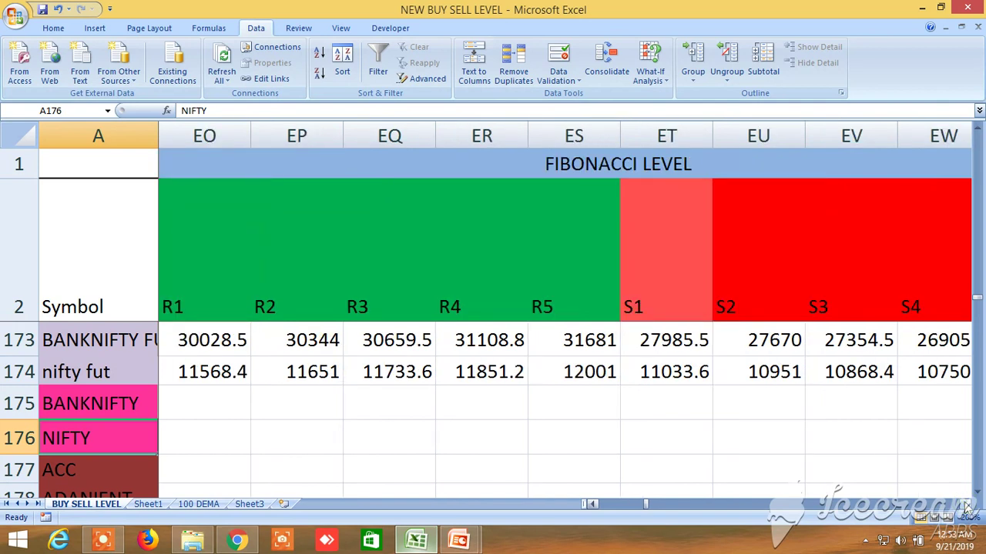
pyautogui.click(967, 505)
pyautogui.click(967, 505)
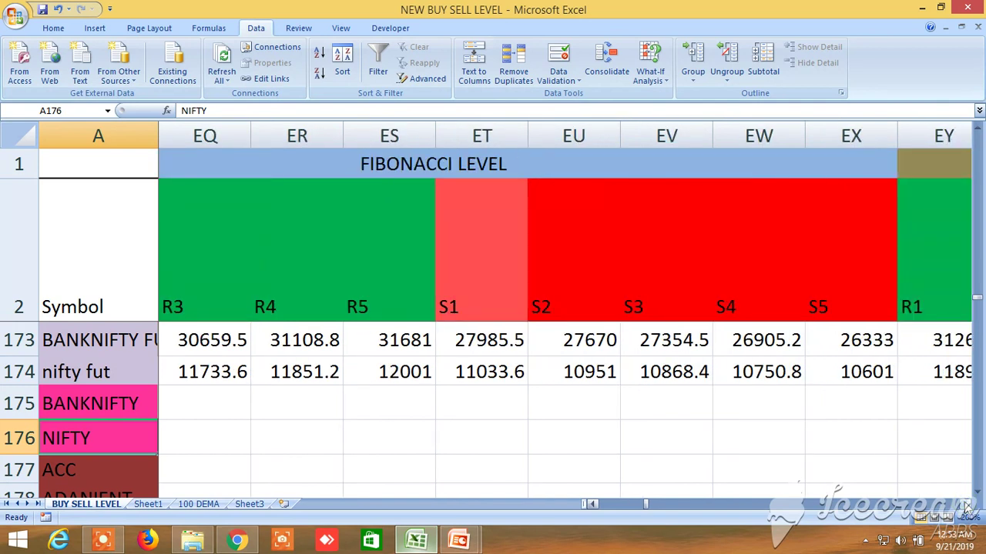
pyautogui.click(967, 505)
pyautogui.click(968, 505)
pyautogui.click(967, 505)
pyautogui.click(968, 505)
pyautogui.click(967, 506)
pyautogui.click(967, 505)
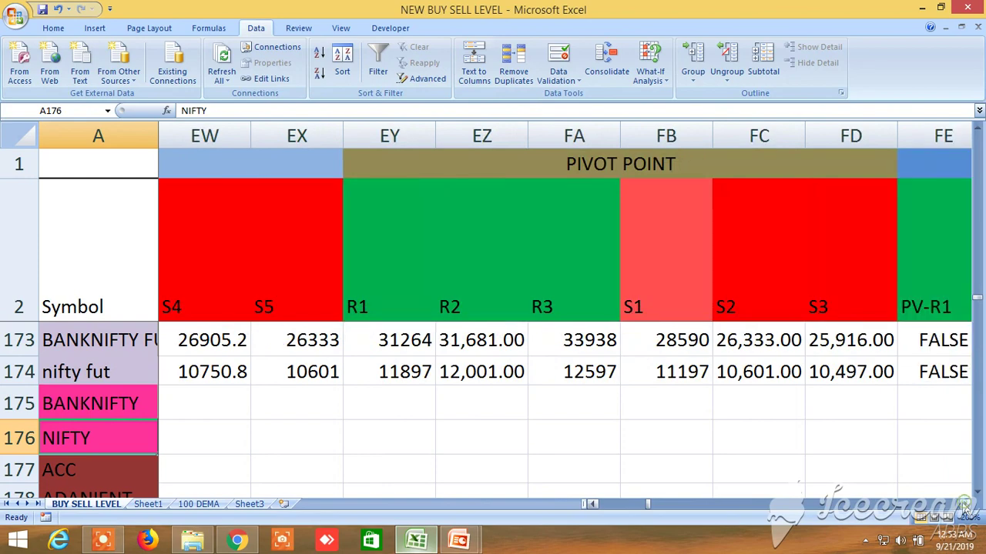